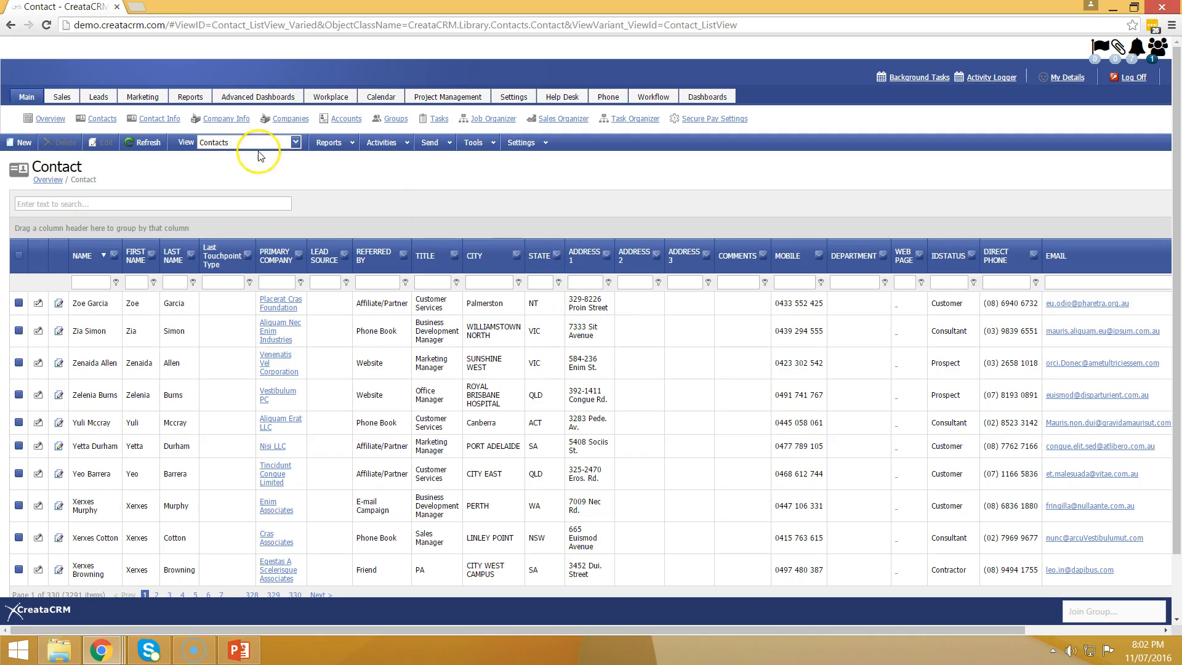
Step: Switch the contact list to the All Columns view
click(296, 142)
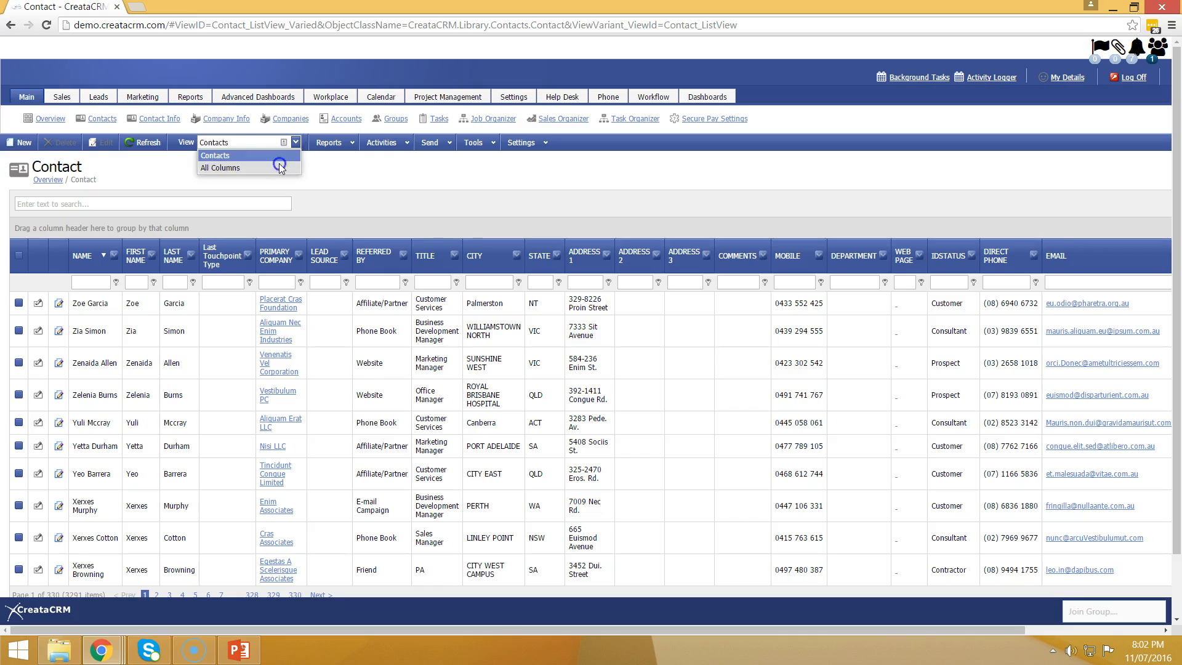
click(283, 168)
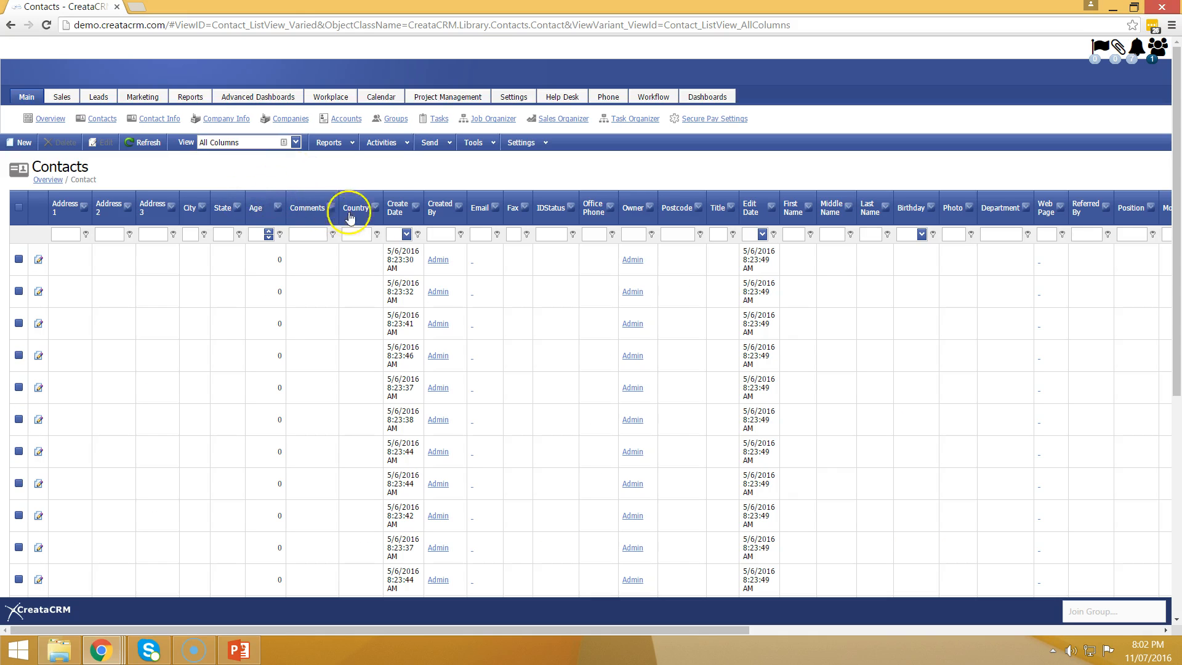
scroll(548, 234, down, 6)
scroll(548, 234, up, 6)
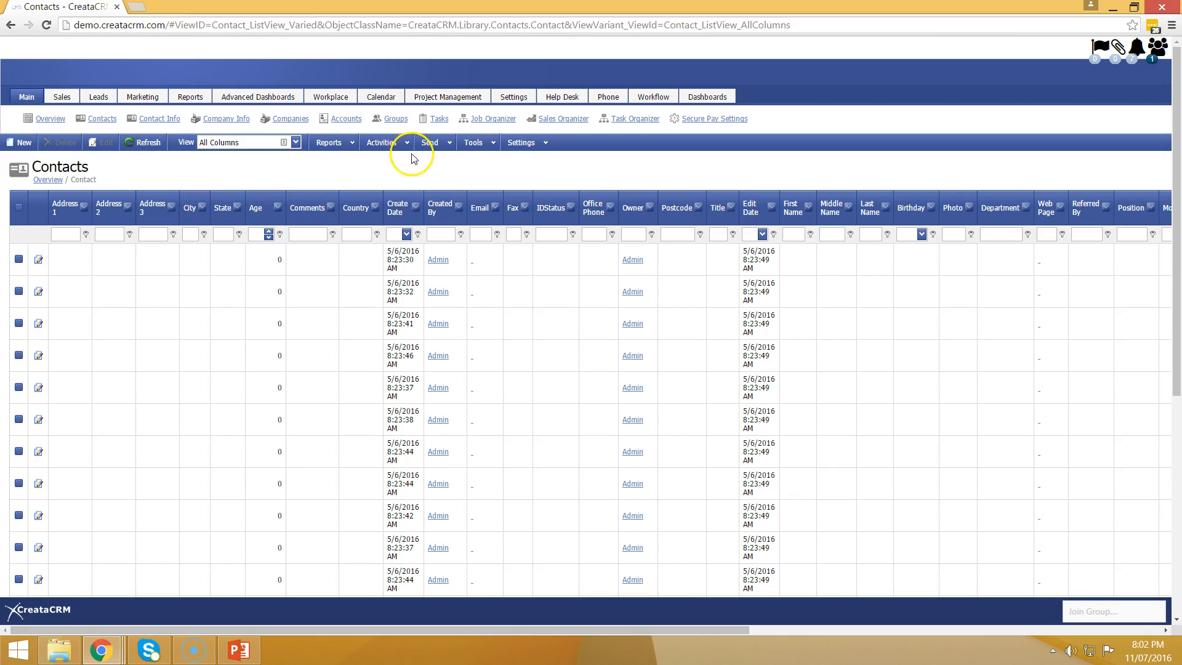
Step: Export the contact list as an XLSX file via Reports > Export to
click(337, 143)
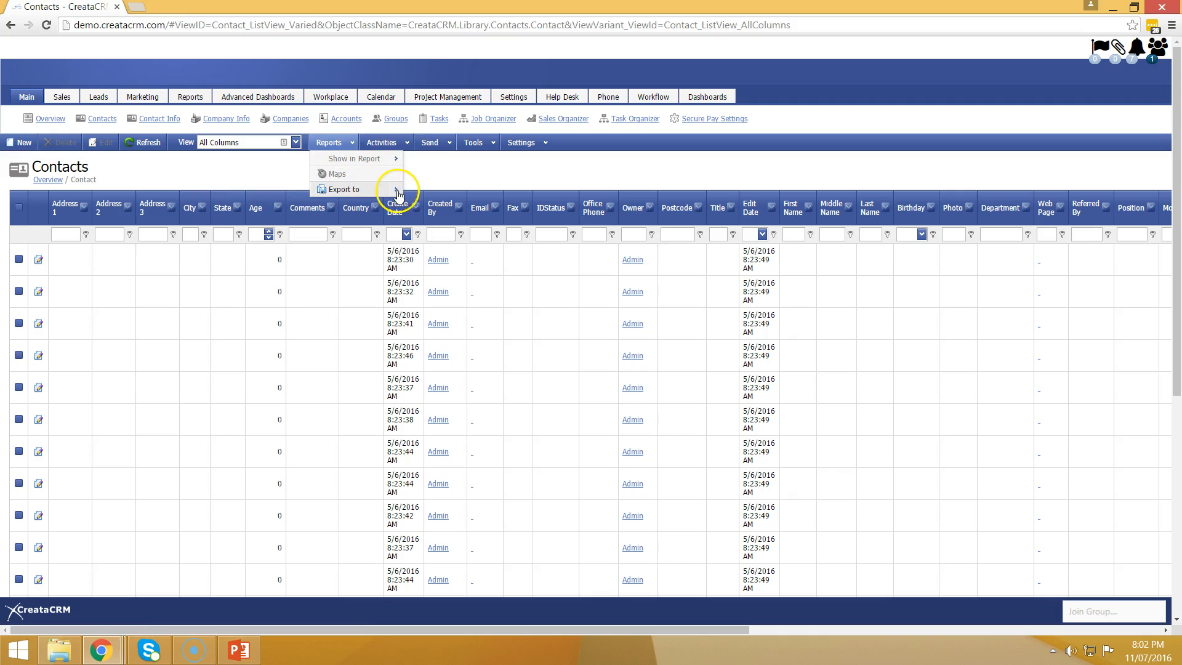
mouse_move(398, 194)
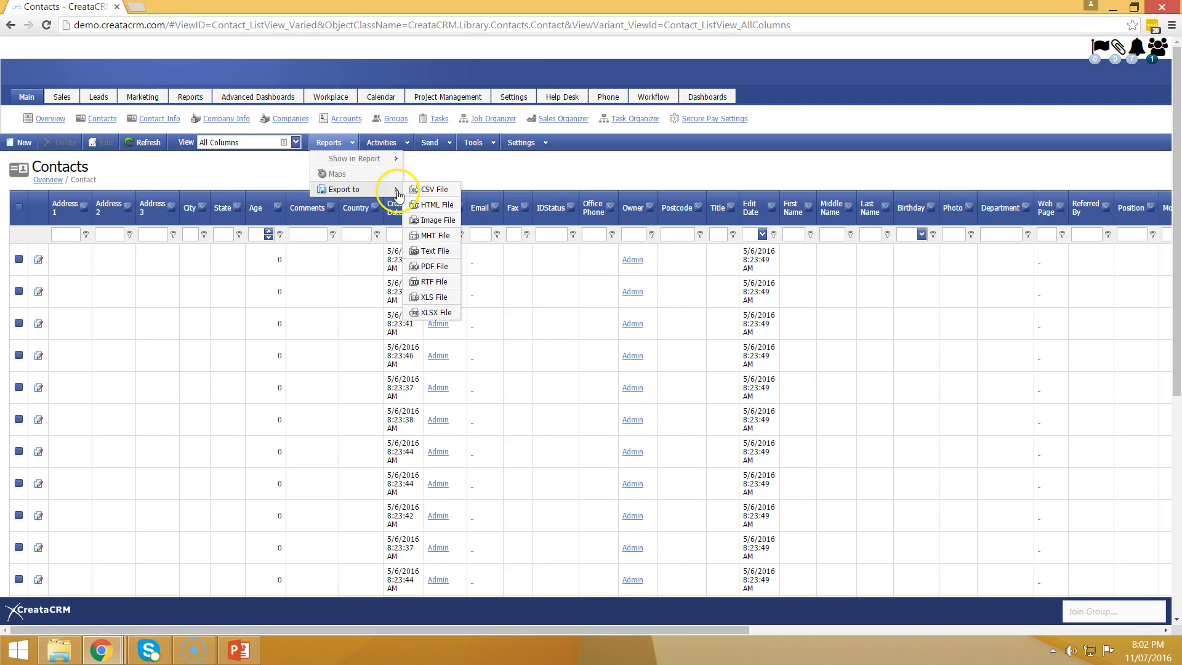
click(434, 313)
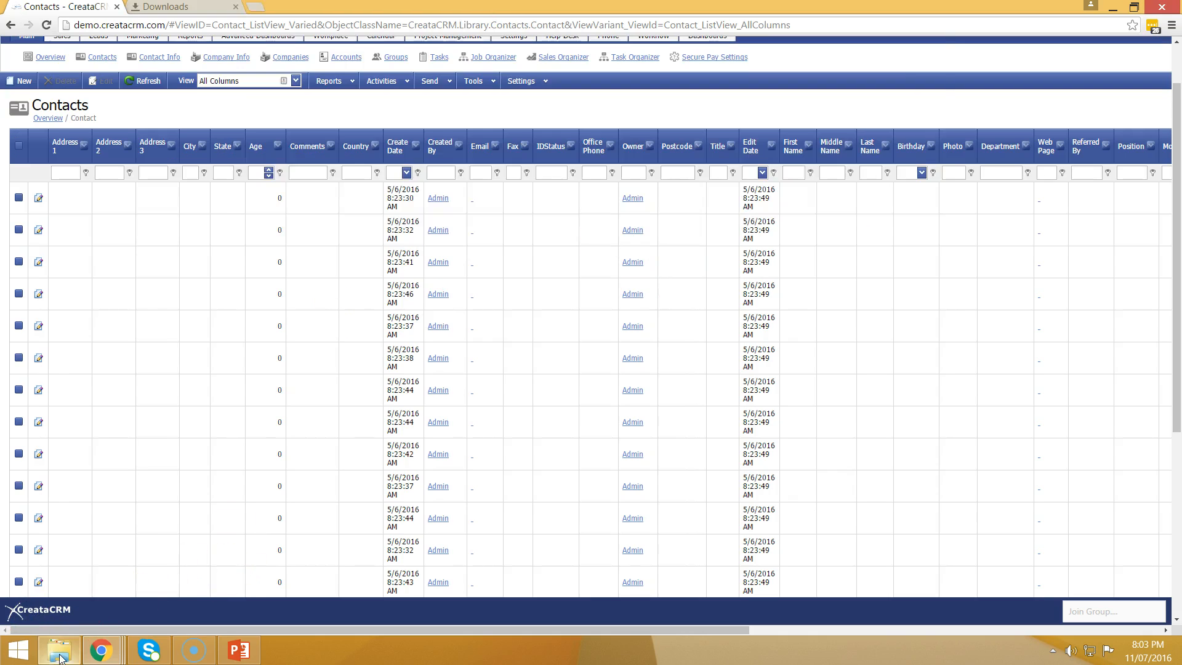
Step: Open the exported Contacts.xlsx from Downloads in Excel, enable editing and maximize it
click(60, 656)
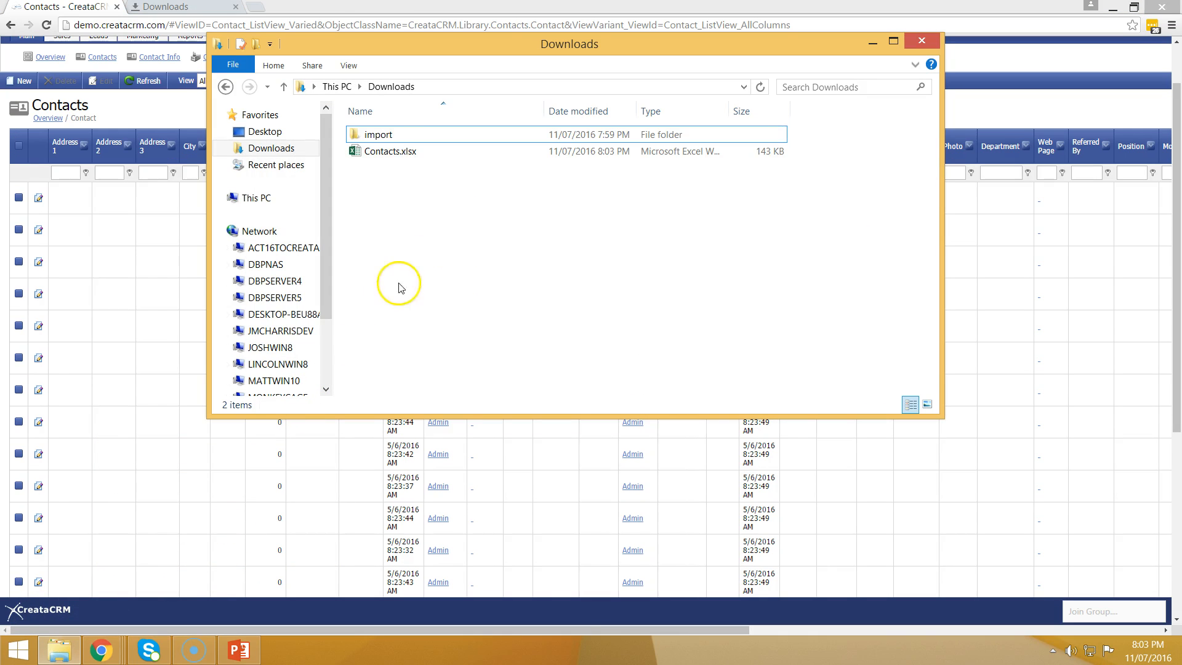
click(389, 154)
double_click(389, 154)
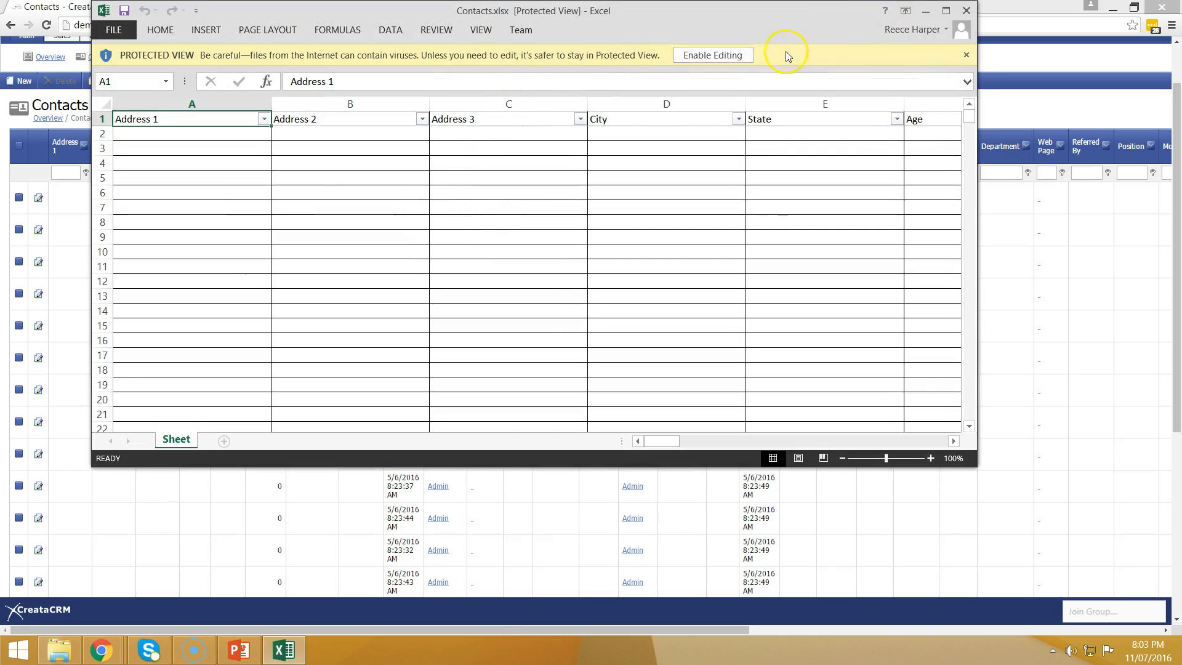
click(719, 56)
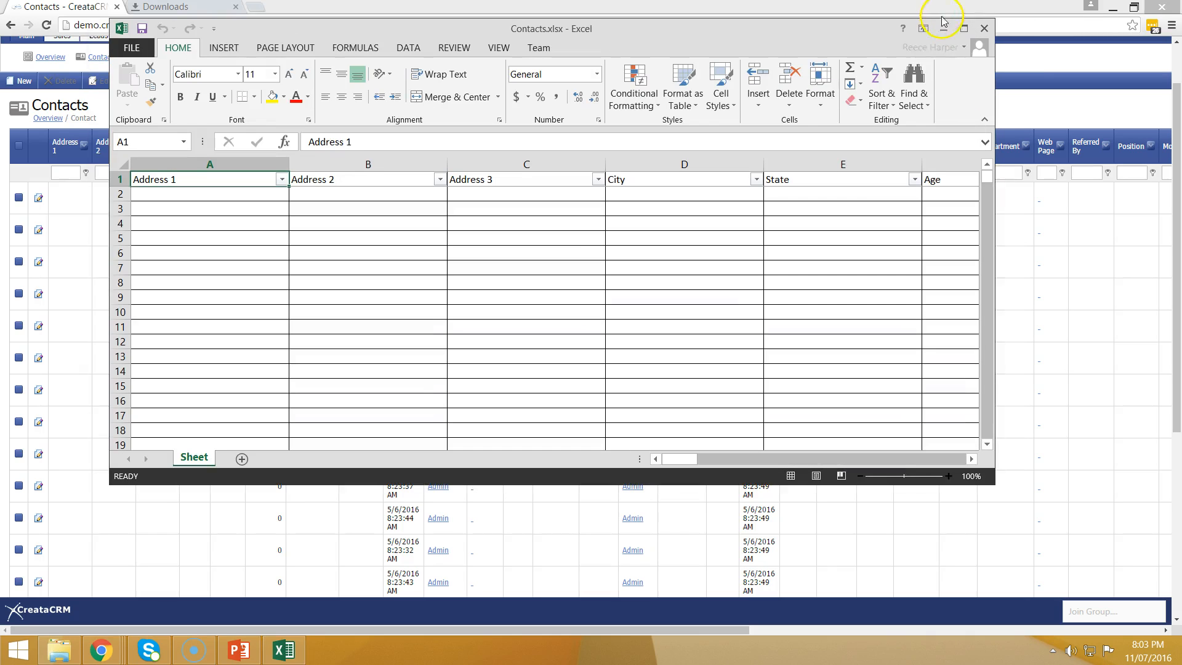
click(956, 32)
Step: Inspect the Address 1 and City headings, then close Excel with Don't Save
scroll(656, 557, down, 4)
scroll(656, 557, up, 4)
drag(744, 610, 607, 548)
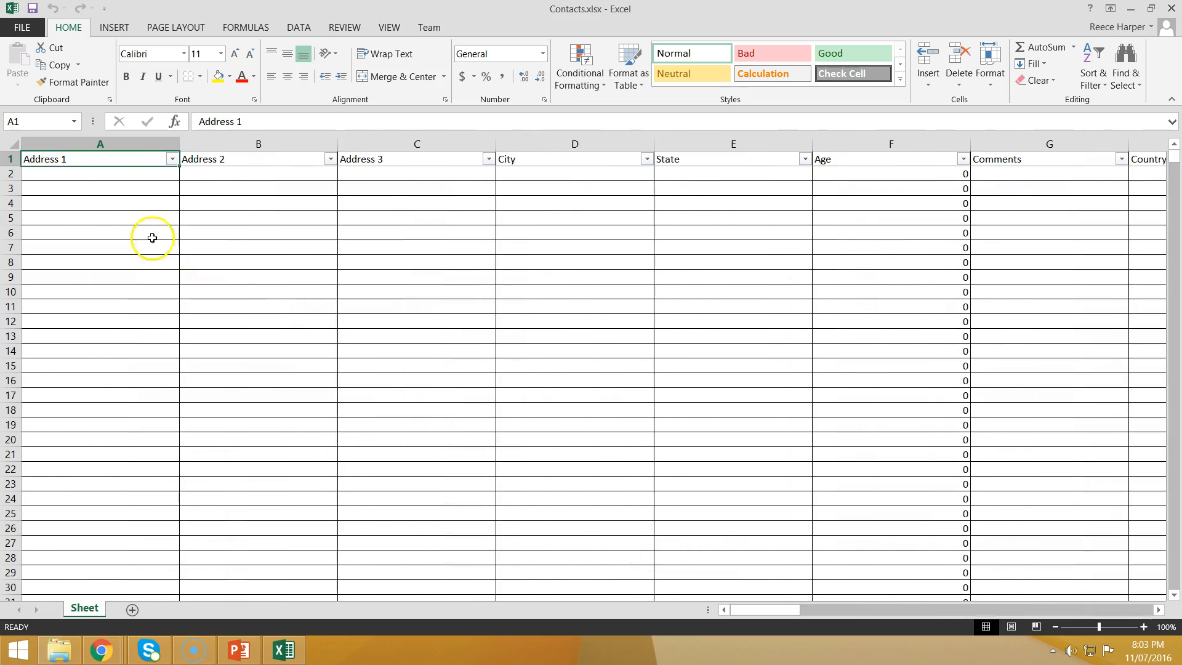
double_click(113, 166)
drag(22, 159, 69, 220)
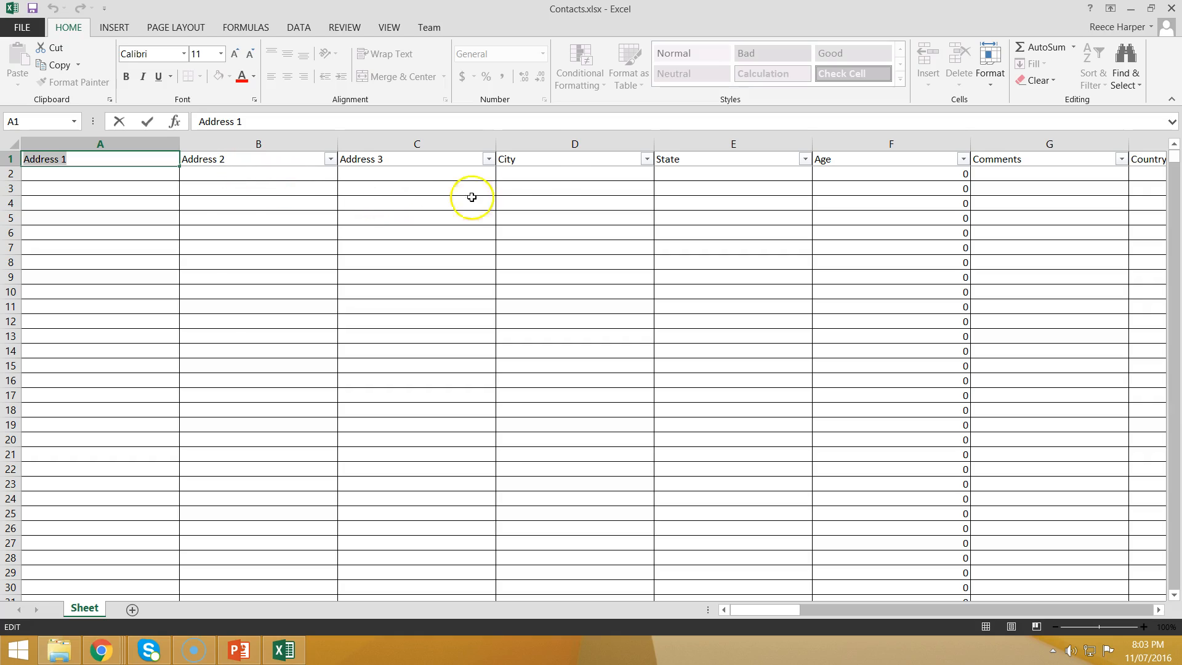
double_click(543, 162)
drag(543, 161, 441, 158)
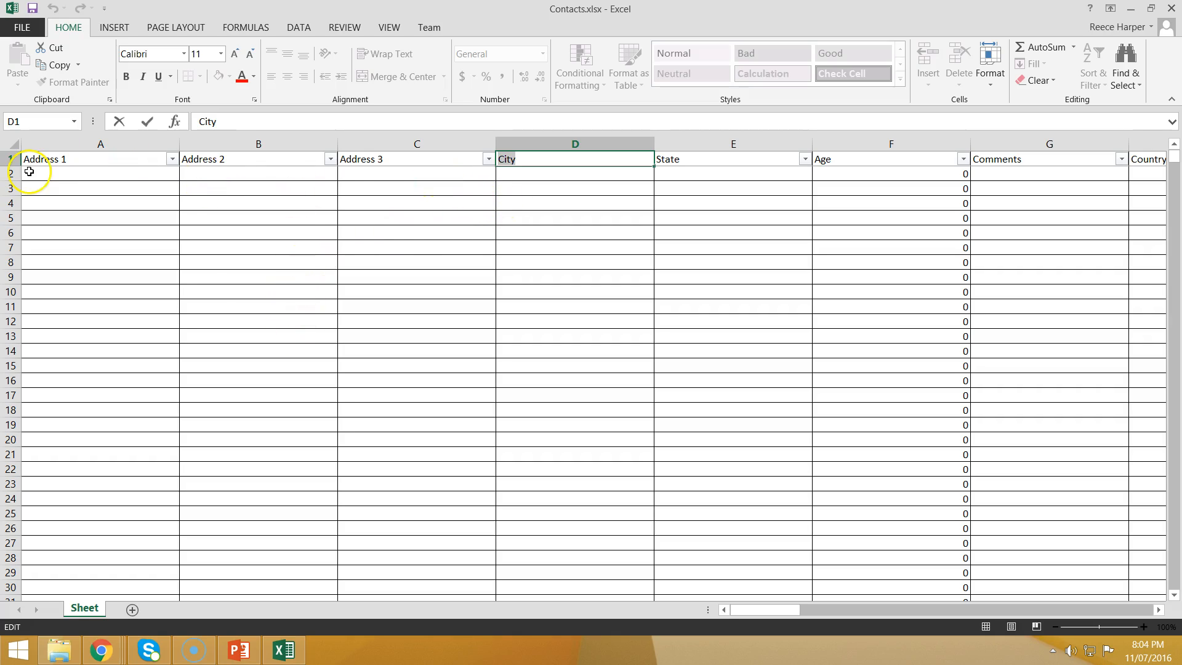
click(1169, 11)
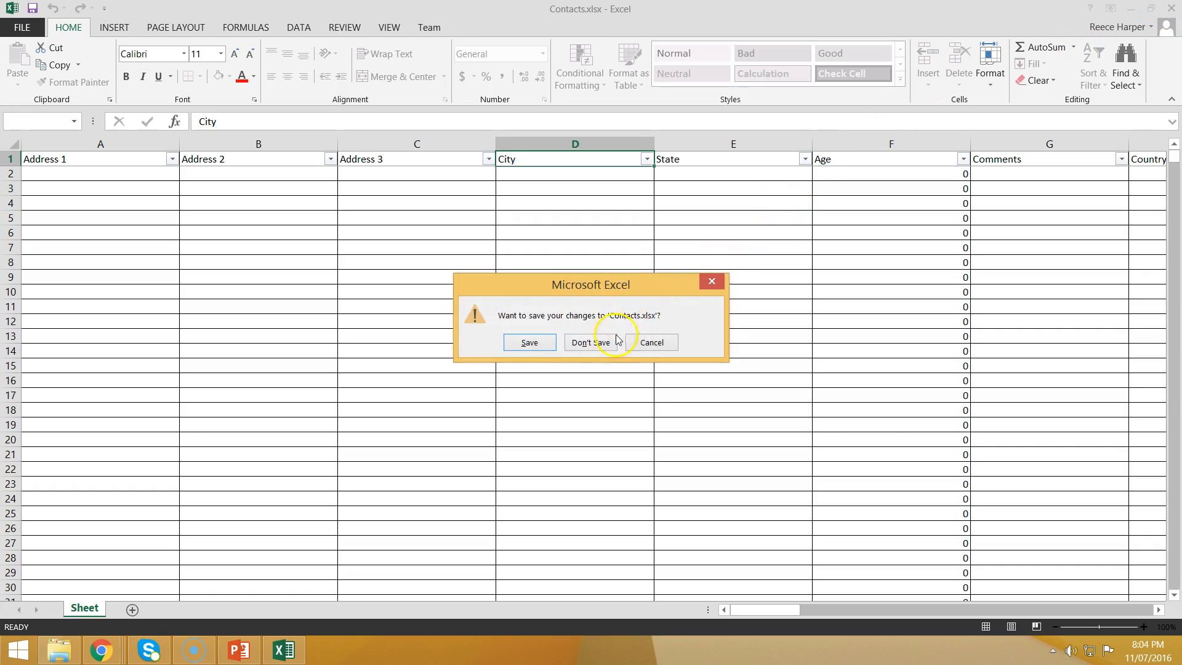
click(590, 342)
Step: Open the reece import workbook and autofit the FIRST NAME, LAST NAME and PRIMARY COMPANY columns
double_click(394, 135)
double_click(397, 152)
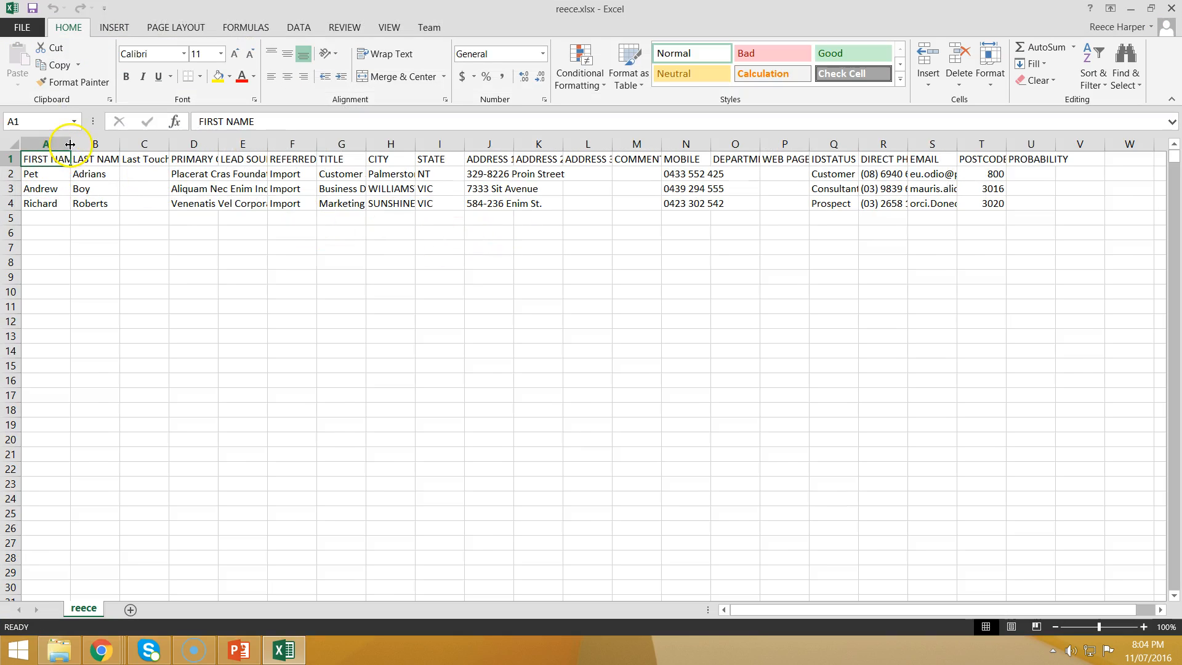
double_click(72, 144)
double_click(131, 148)
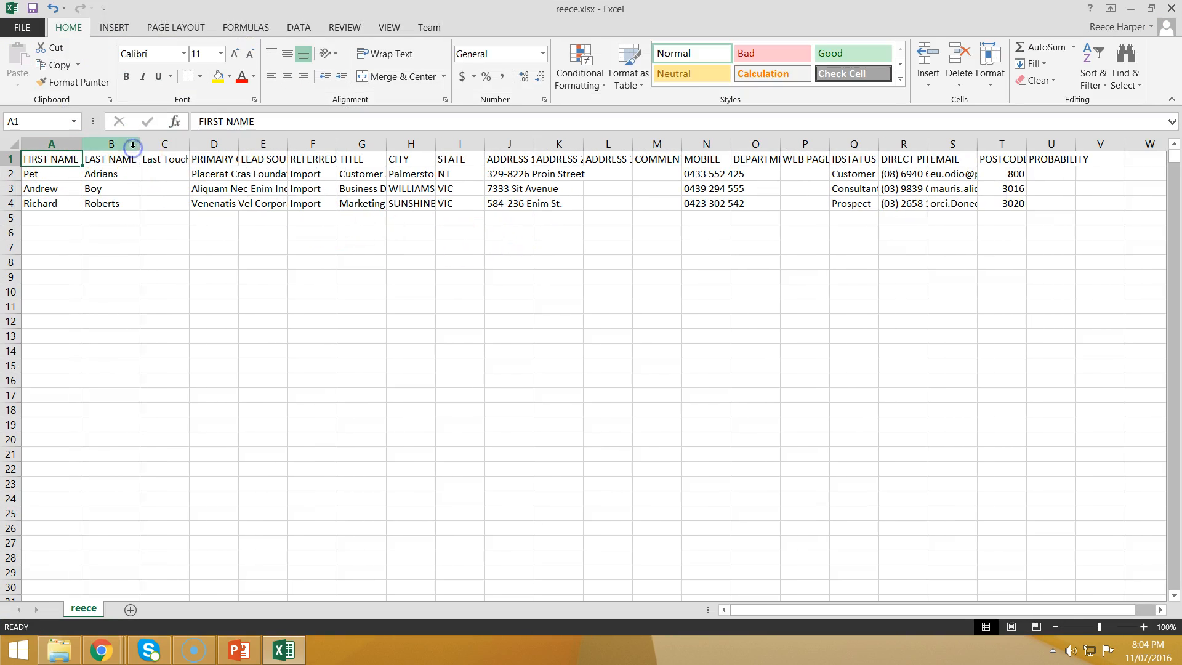
click(164, 144)
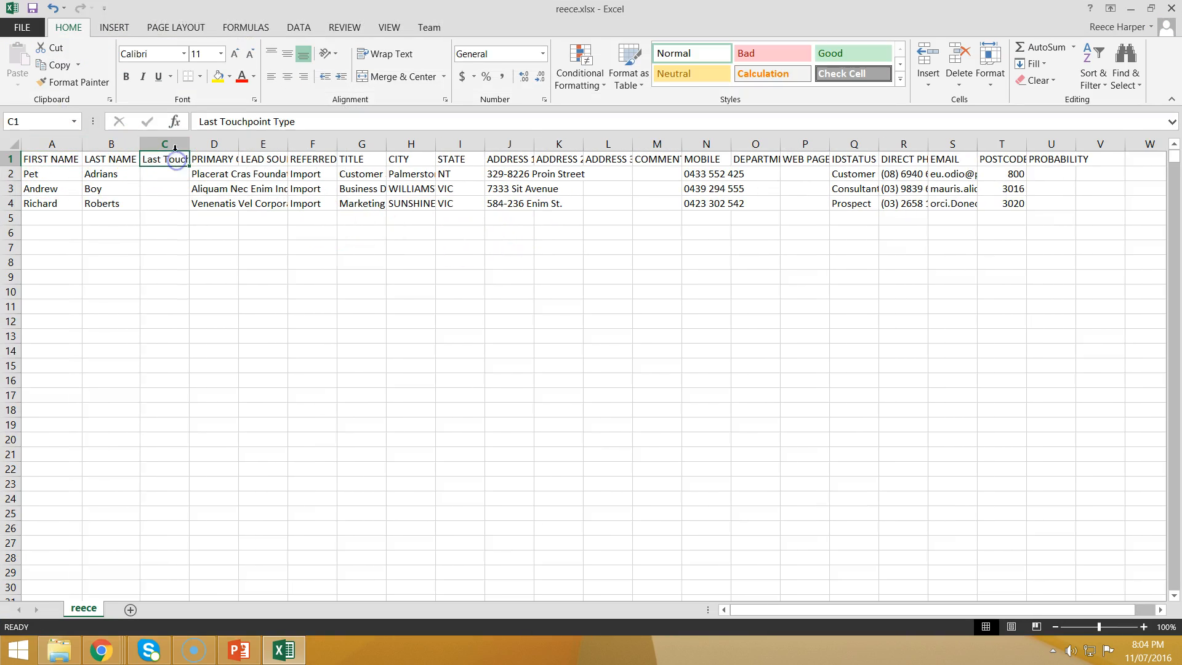
double_click(239, 144)
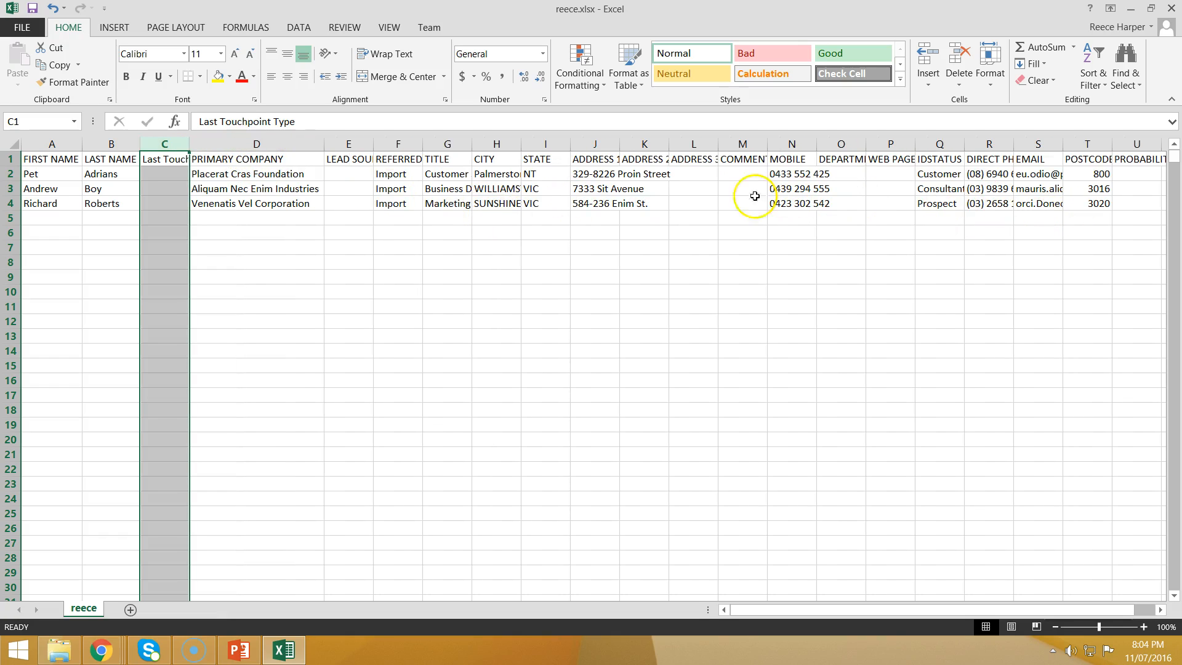
Step: Delete the Last Touchpoint Type column and review the name cells in row 2
right_click(165, 146)
click(212, 271)
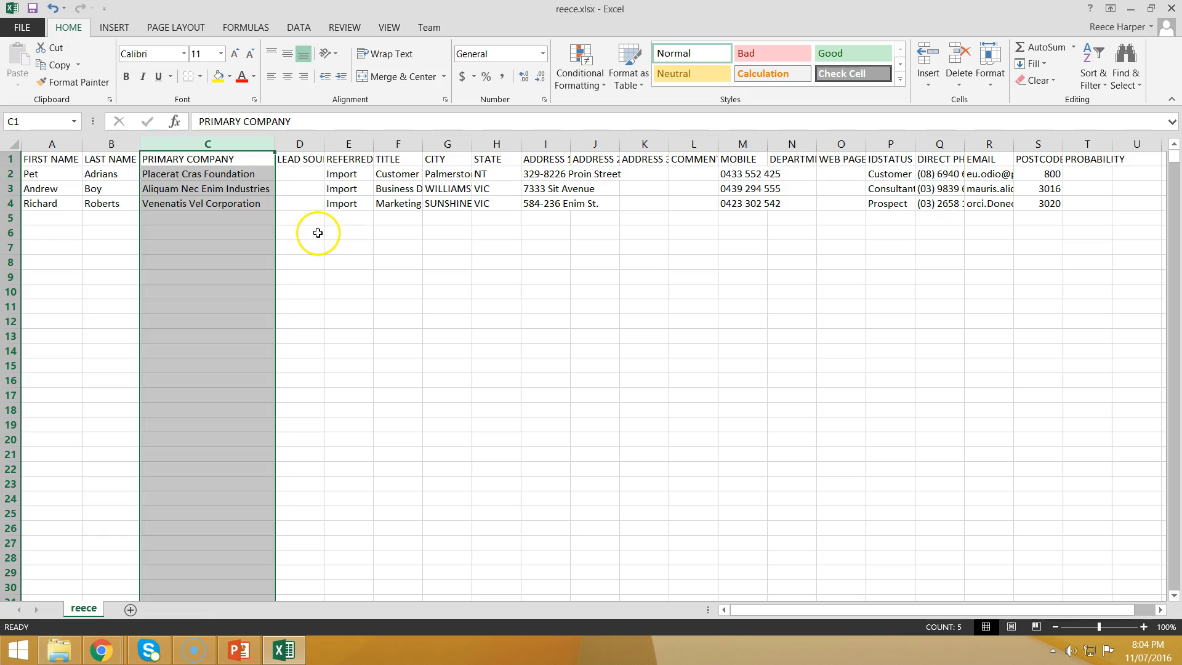
click(99, 189)
click(91, 174)
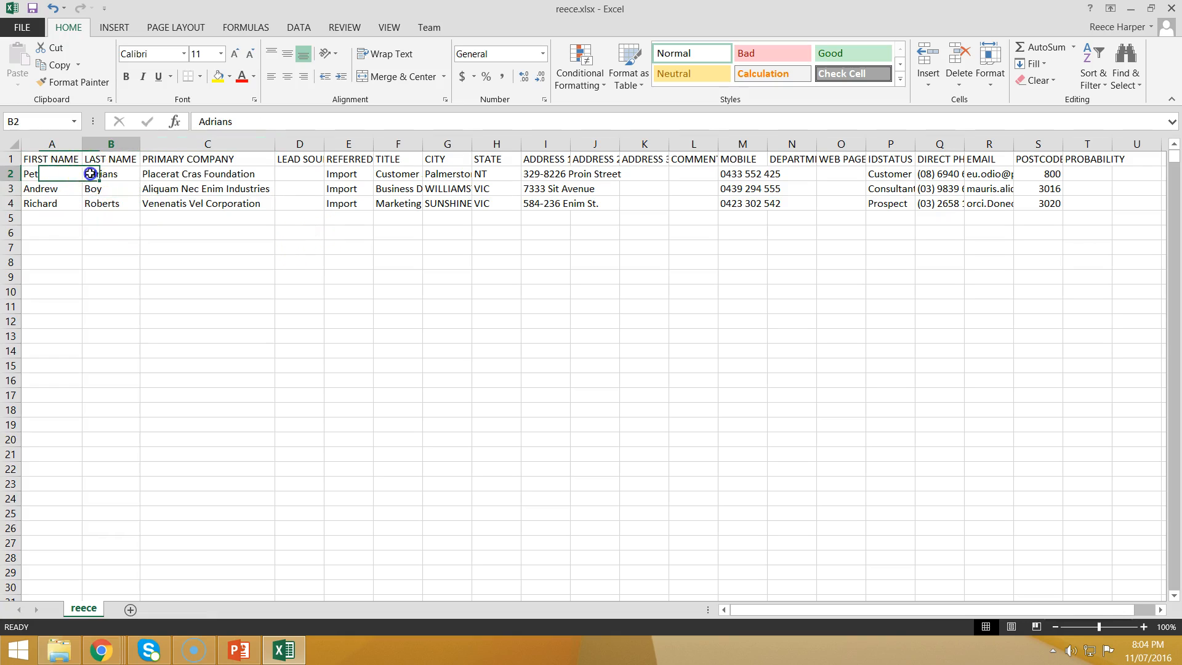
click(43, 171)
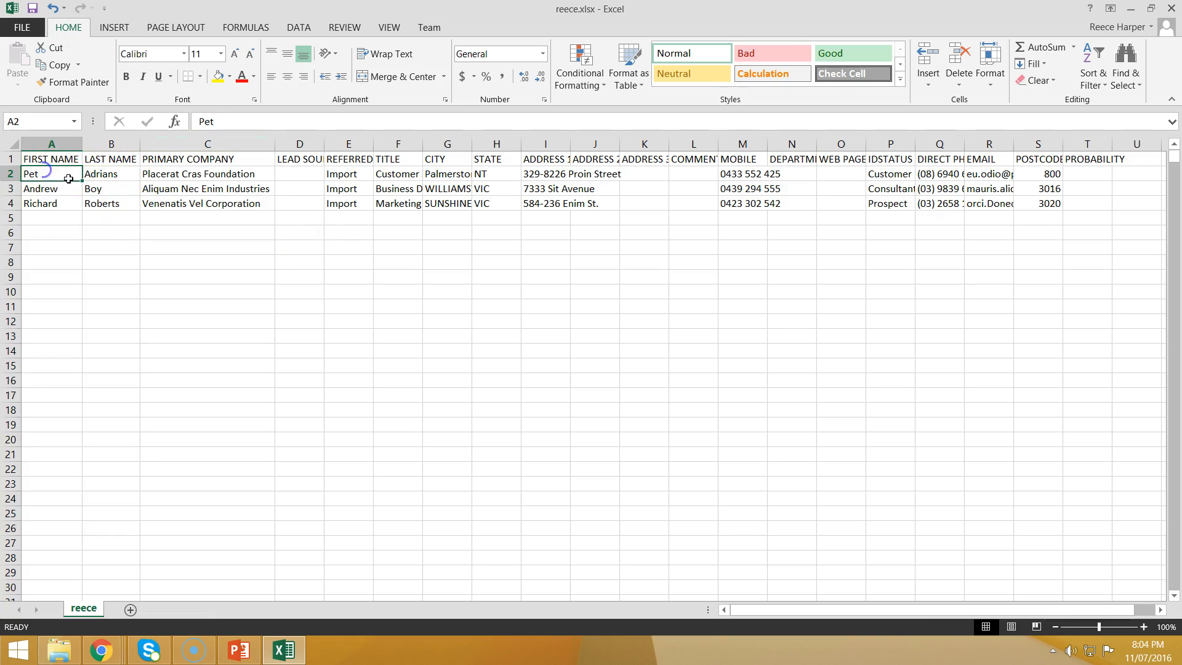
click(99, 175)
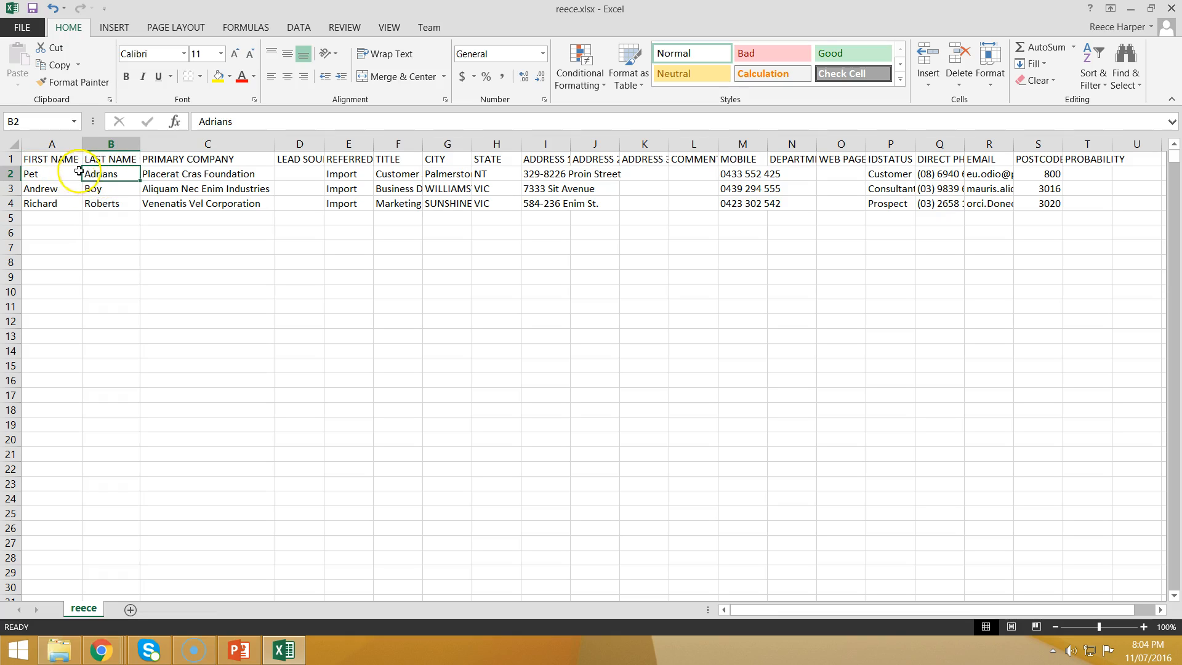
Step: Enter the new contact's name in cell A5
double_click(50, 219)
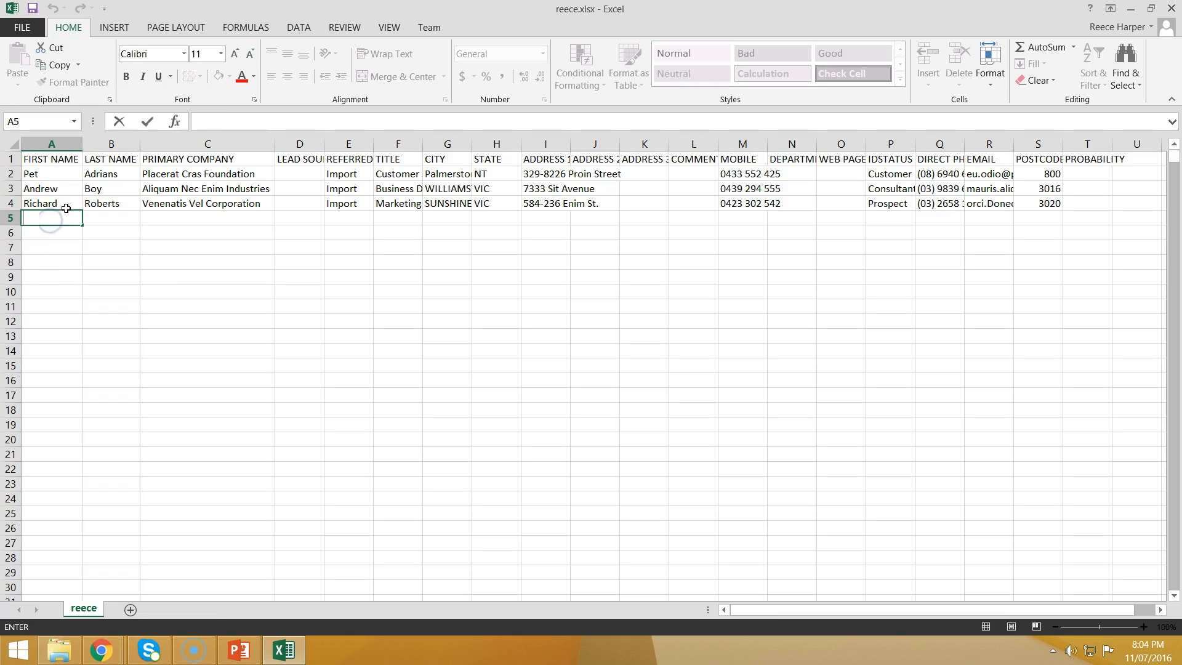
key(Tab)
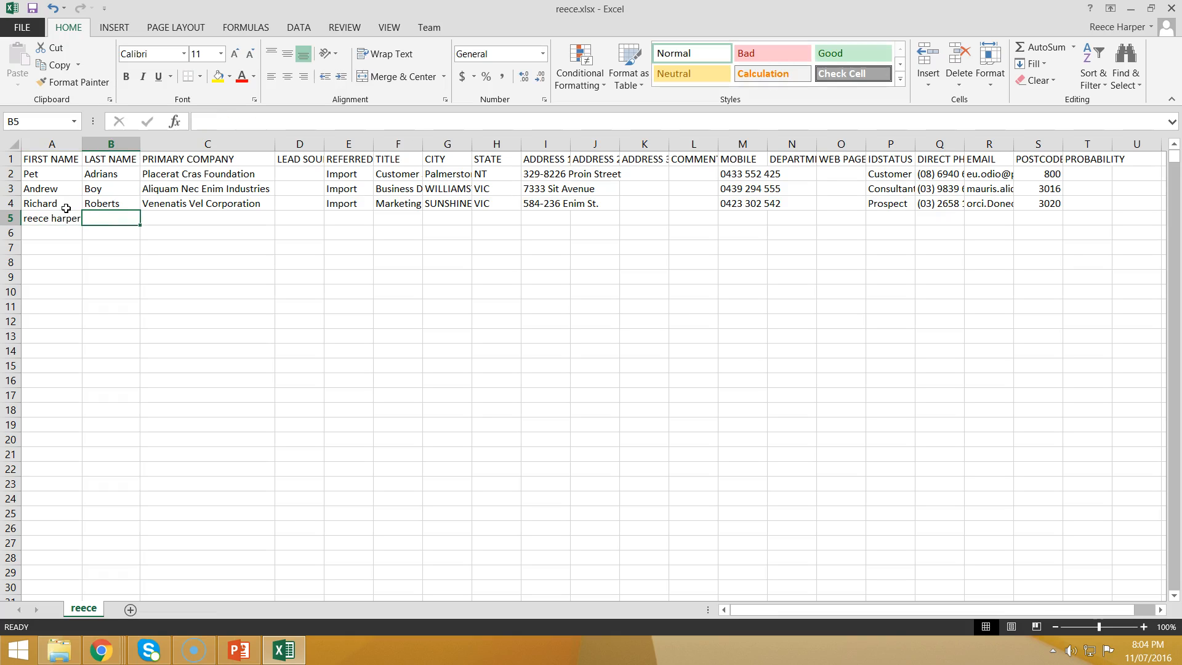
click(57, 222)
click(72, 195)
click(95, 180)
double_click(50, 219)
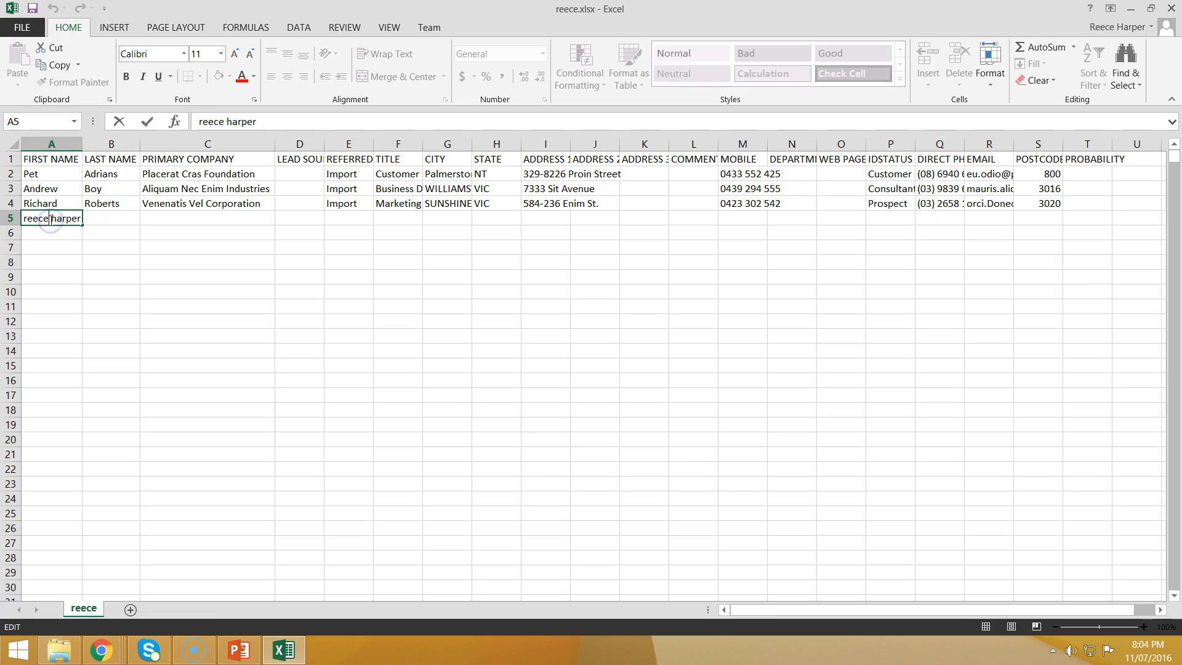
drag(76, 218, 79, 218)
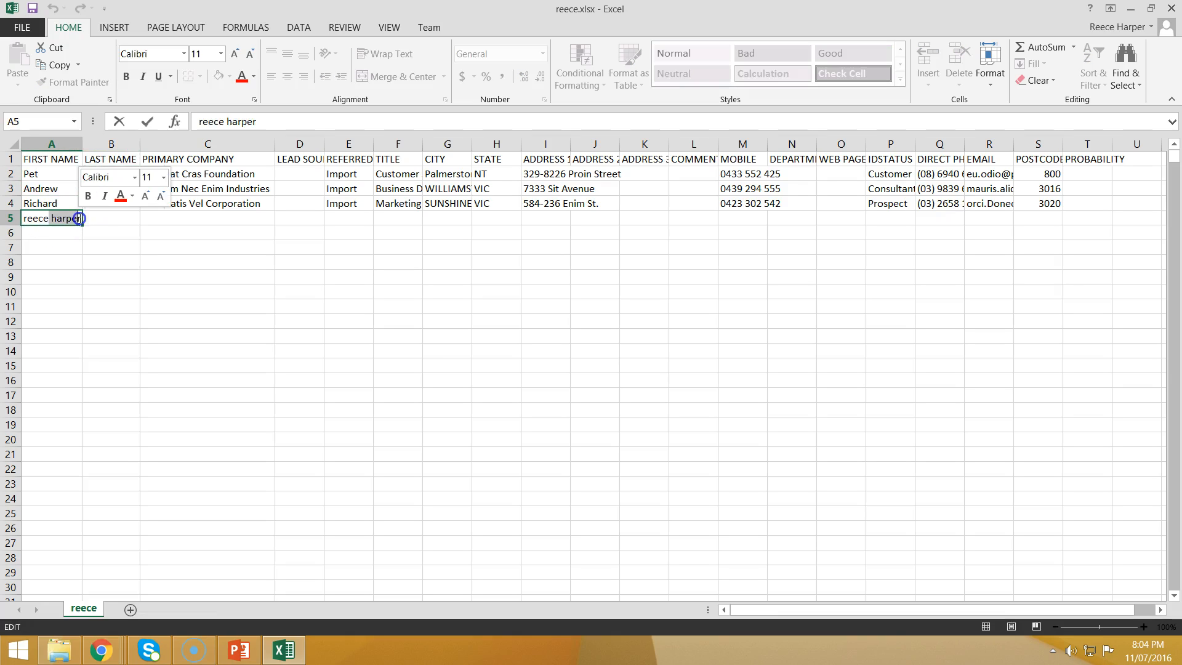
click(98, 215)
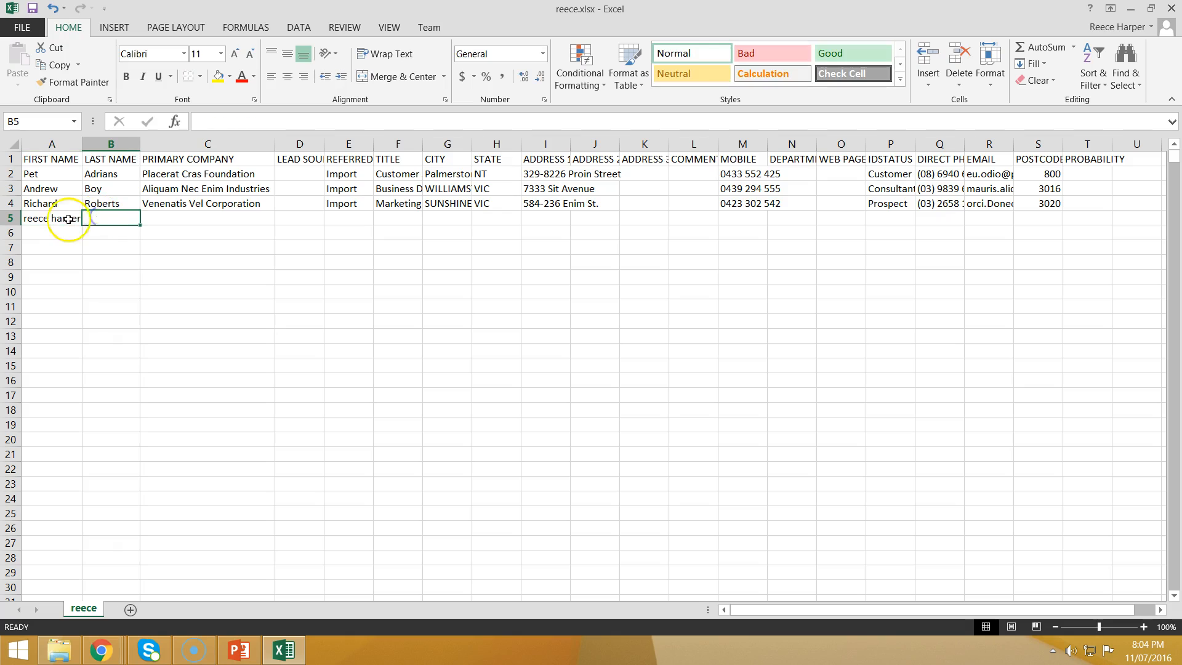
Step: Move the contact's surname from A5 into B5 so row 5 has first and last name
double_click(50, 219)
drag(52, 219, 109, 222)
key(ctrl+c)
key(BackSpace)
click(125, 222)
key(ctrl+v)
click(139, 225)
key(Escape)
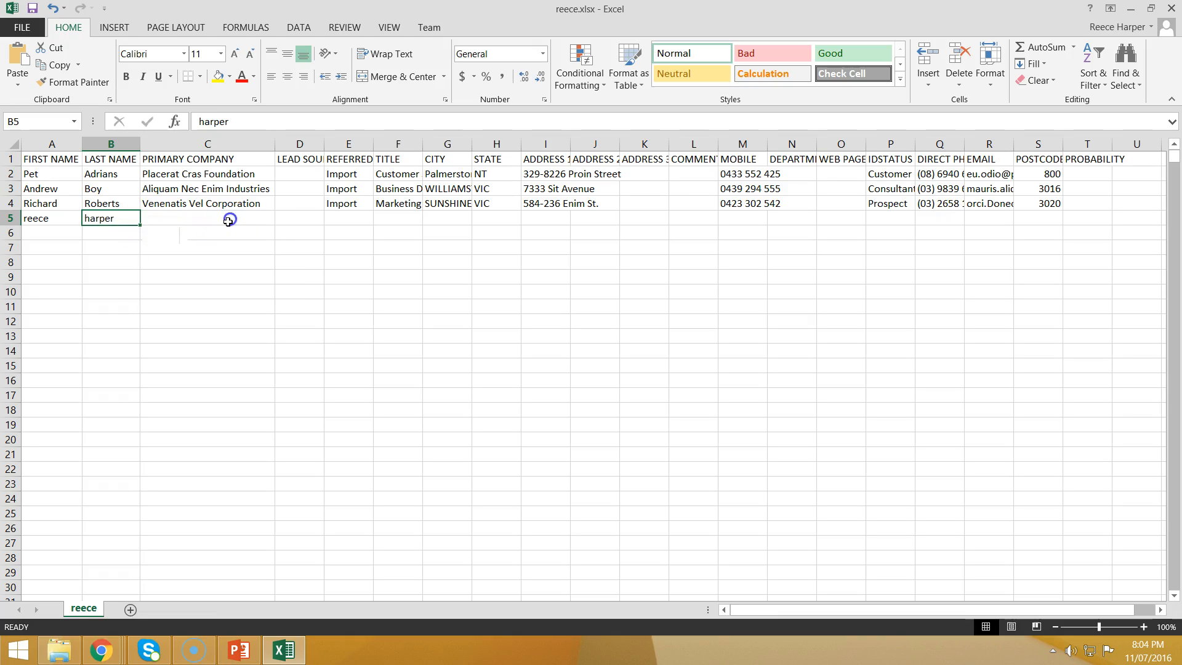
click(175, 174)
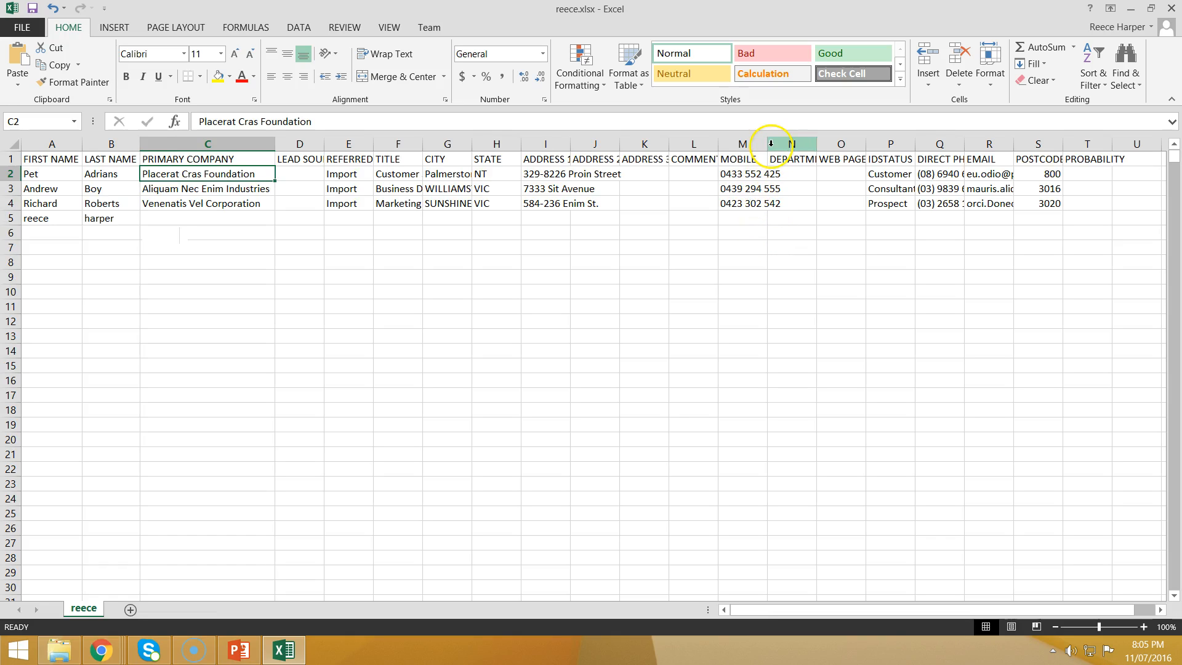
Step: Save a copy in the import folder as reece2.csv in CSV (Comma delimited) format
click(31, 25)
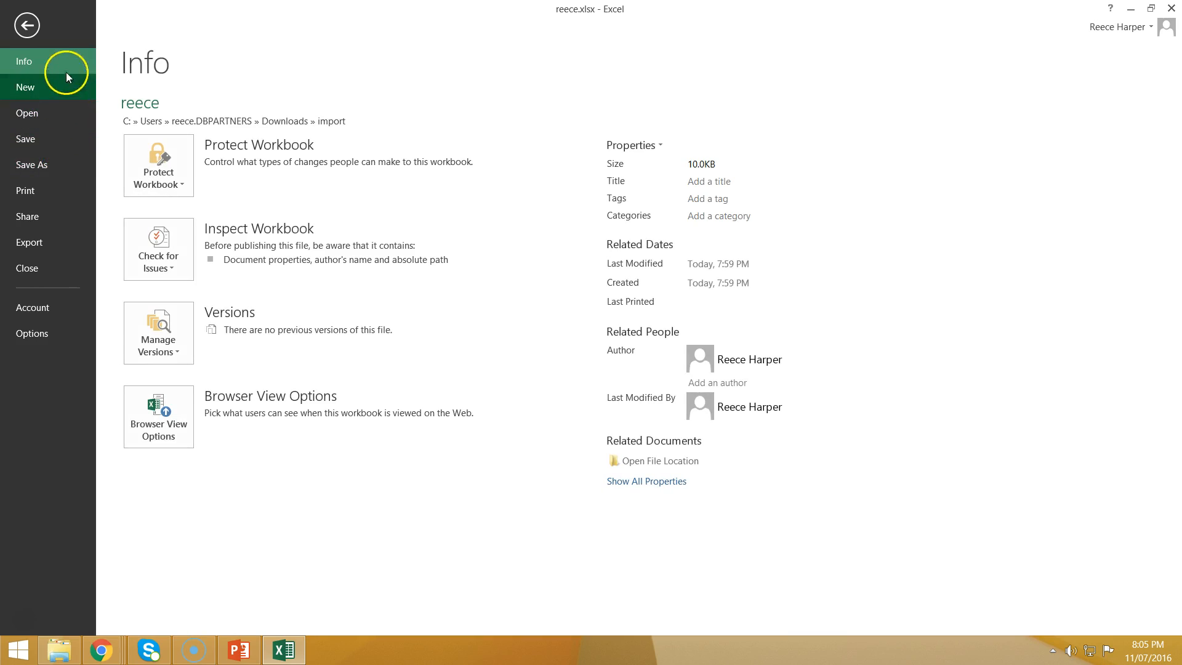
click(29, 26)
click(18, 31)
click(24, 163)
click(389, 431)
click(158, 327)
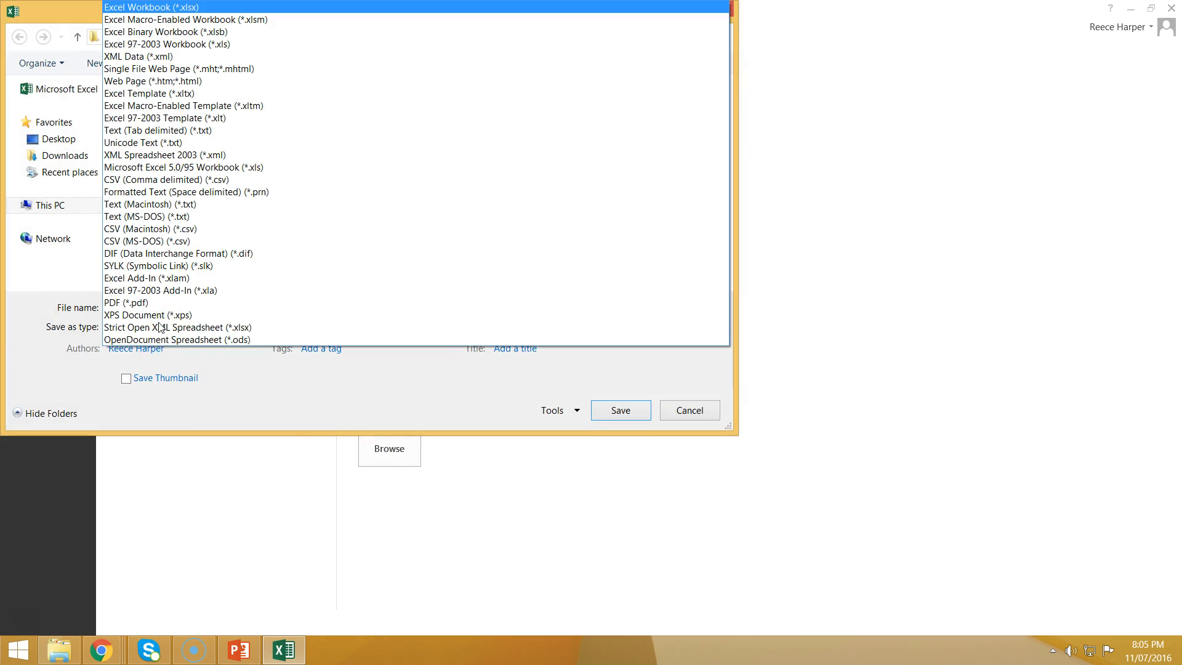
click(160, 331)
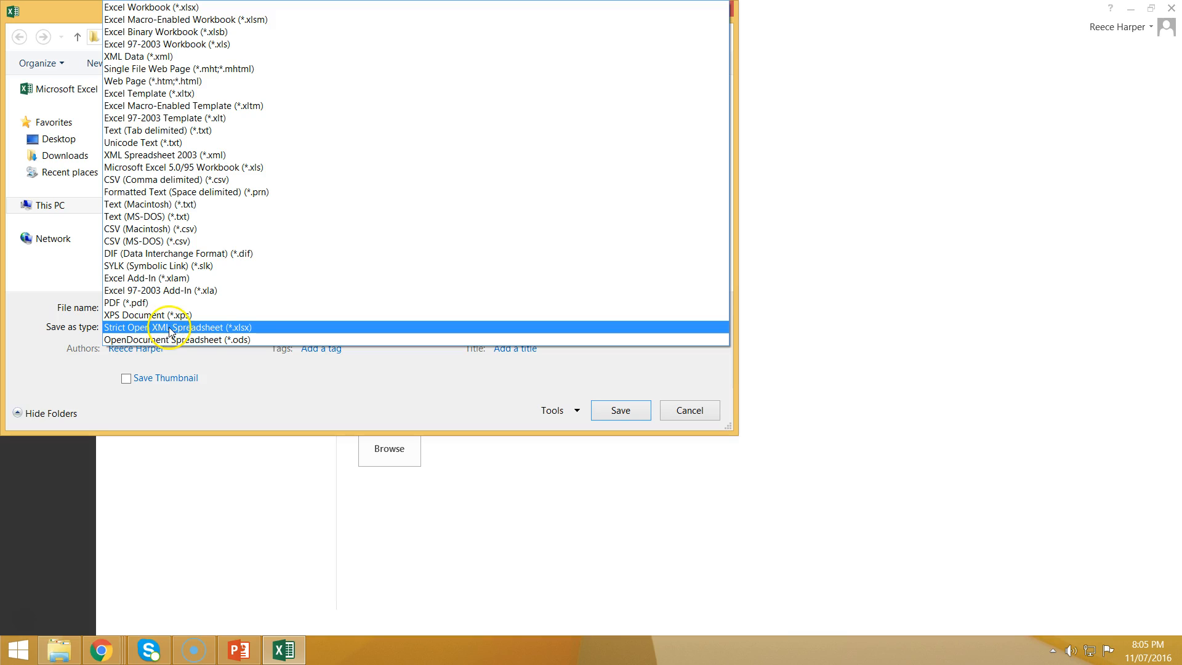
click(254, 180)
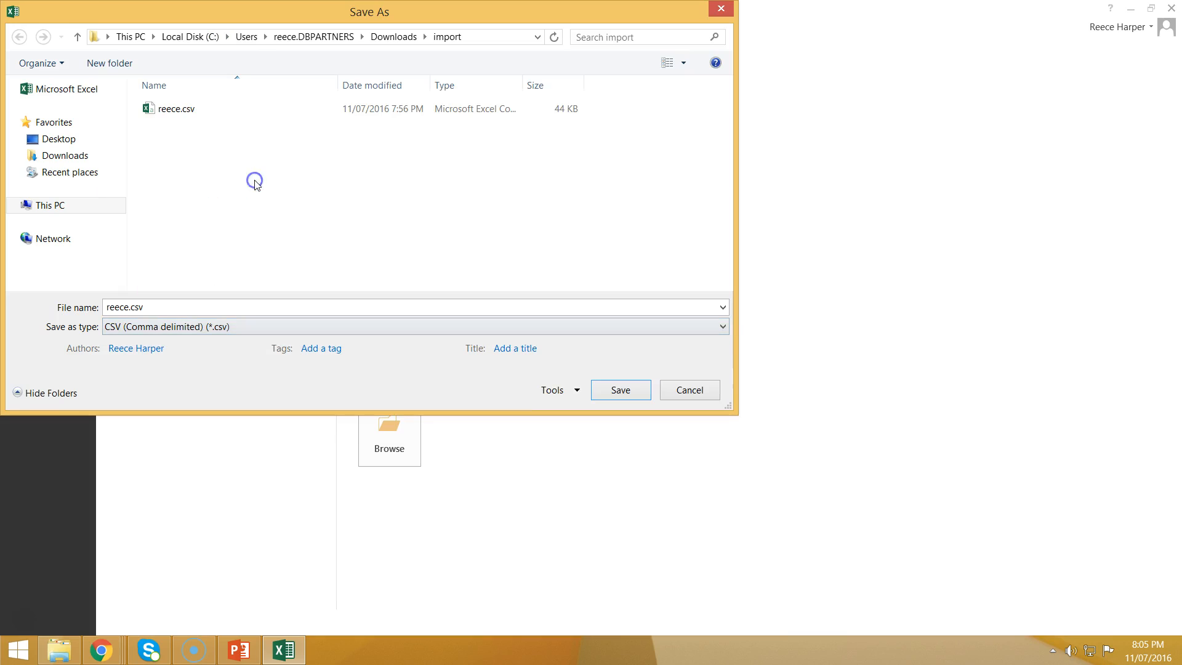
double_click(131, 306)
click(130, 307)
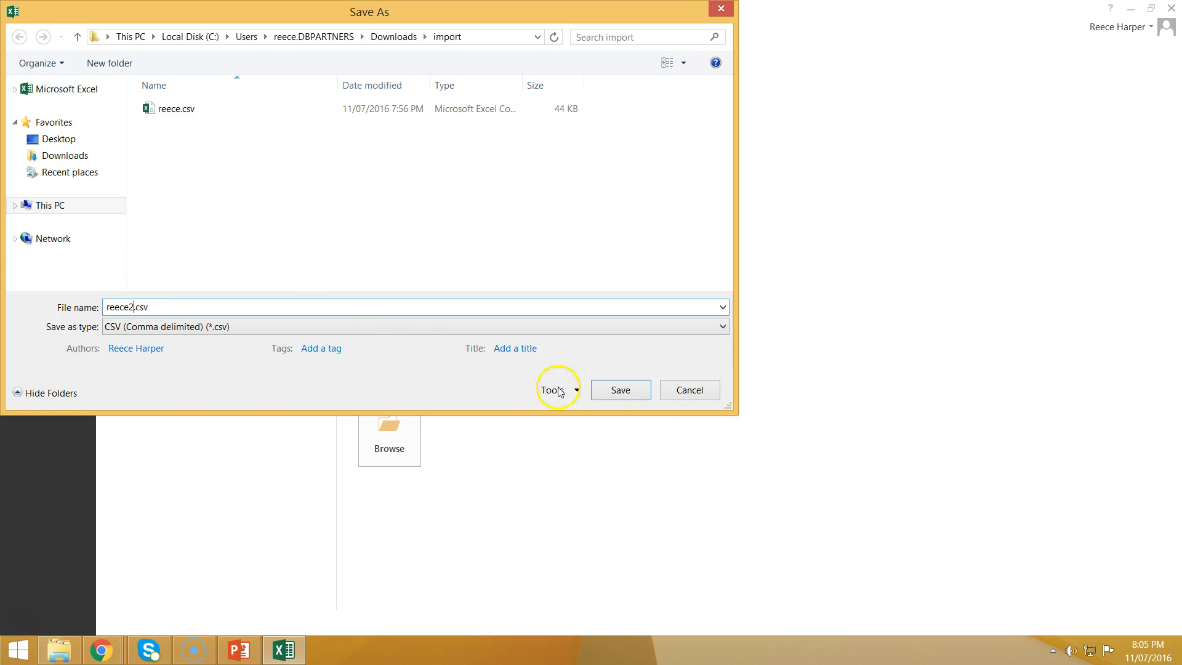
click(620, 390)
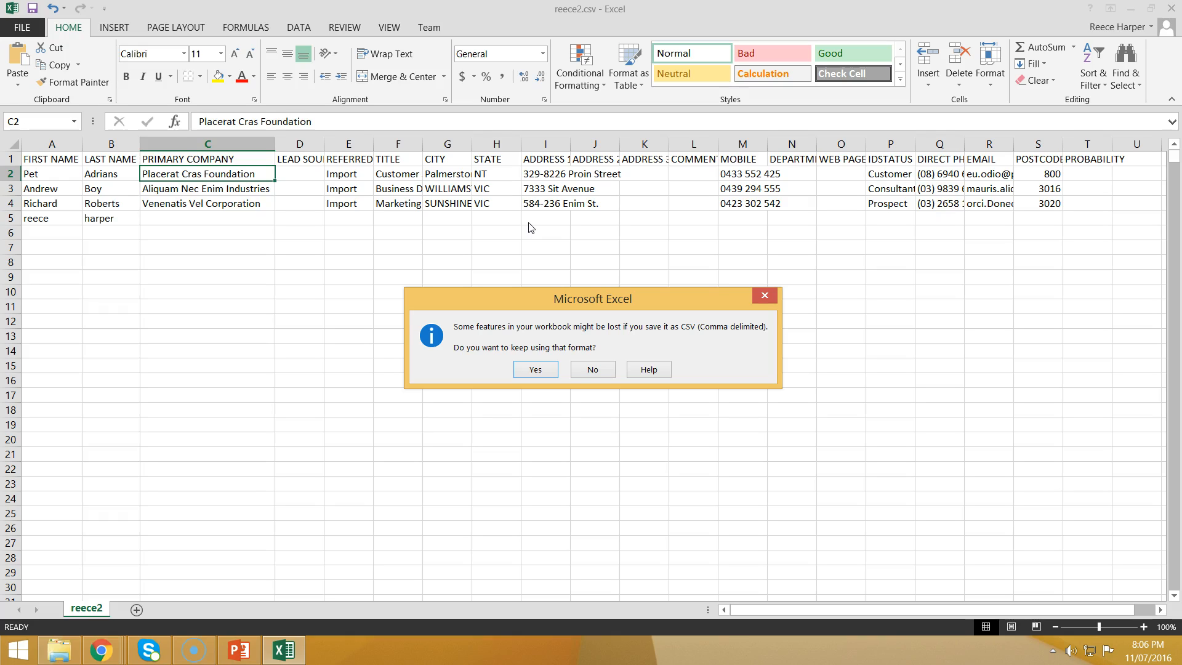
Step: Keep the CSV format, close Excel without saving, and minimize the import folder window
click(533, 370)
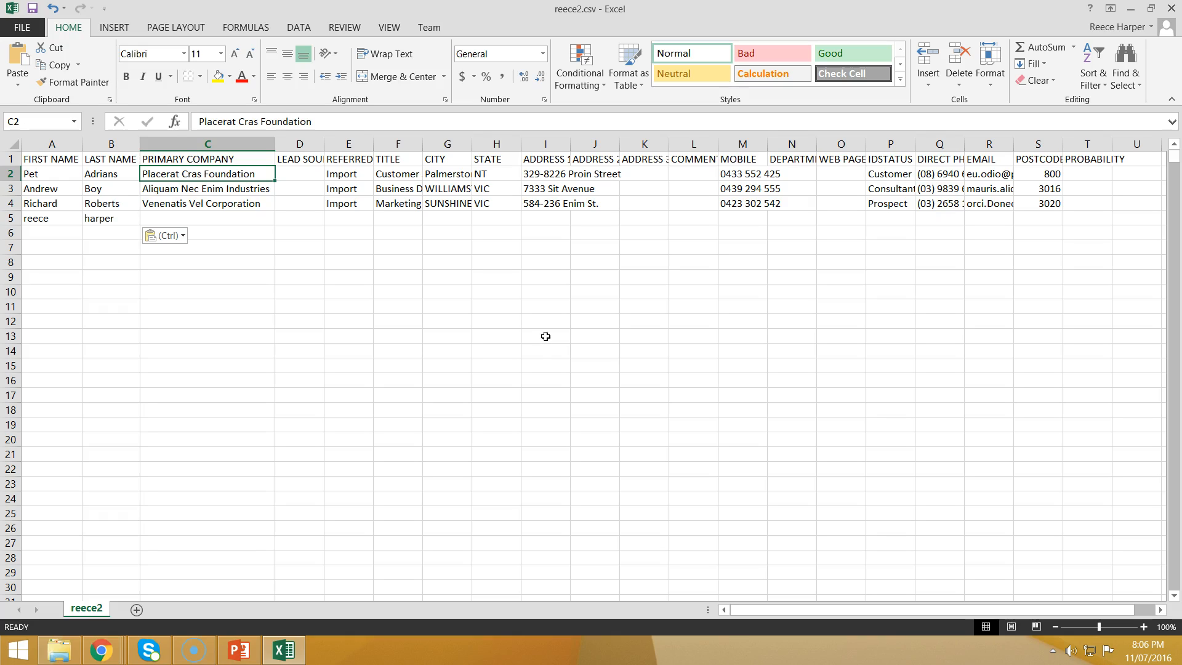
click(398, 277)
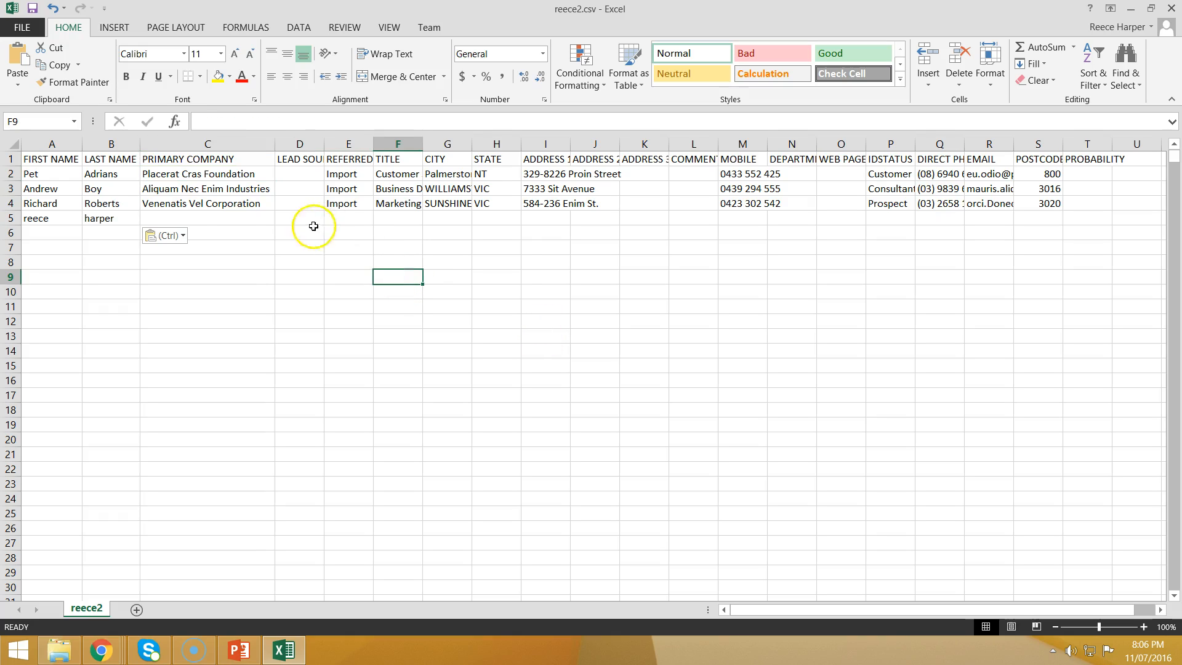
click(218, 223)
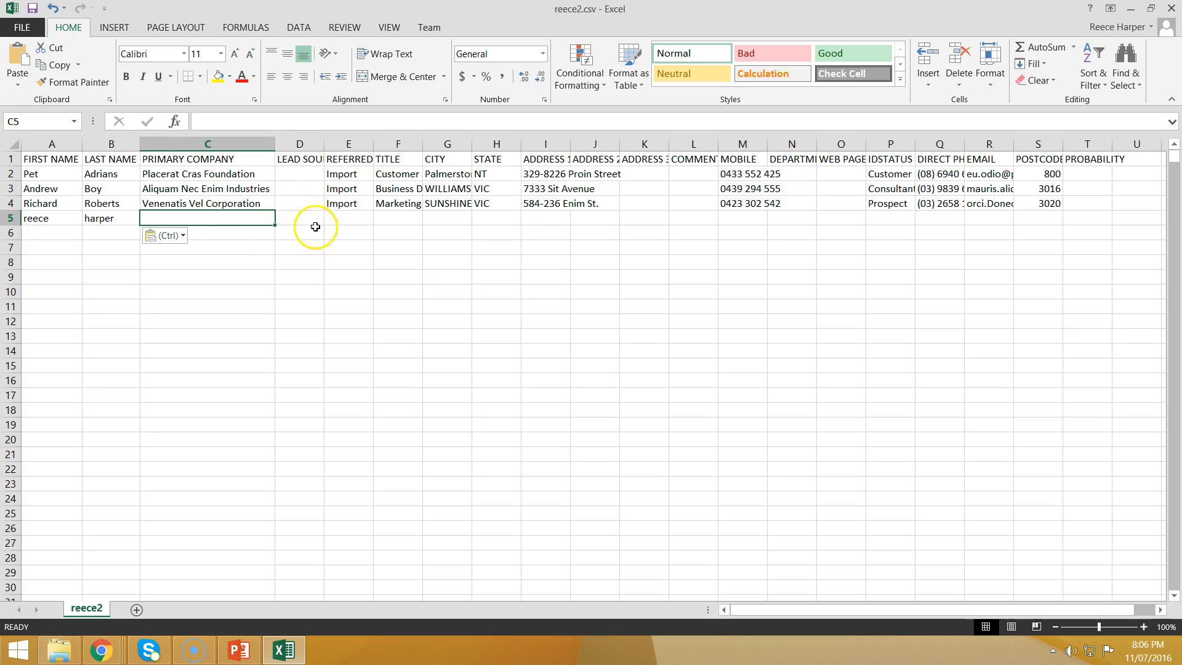
click(1171, 9)
click(592, 343)
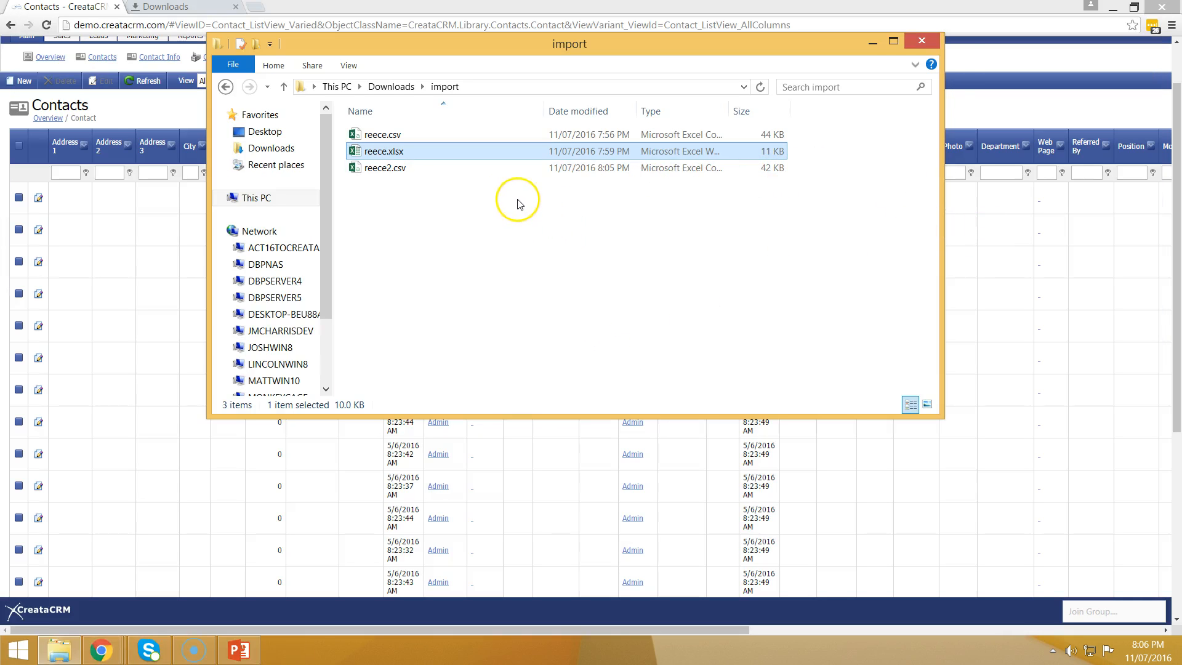
click(870, 44)
Step: Start Tools > Import Contacts and attach reece.csv from the Downloads import folder
scroll(401, 117, up, 1)
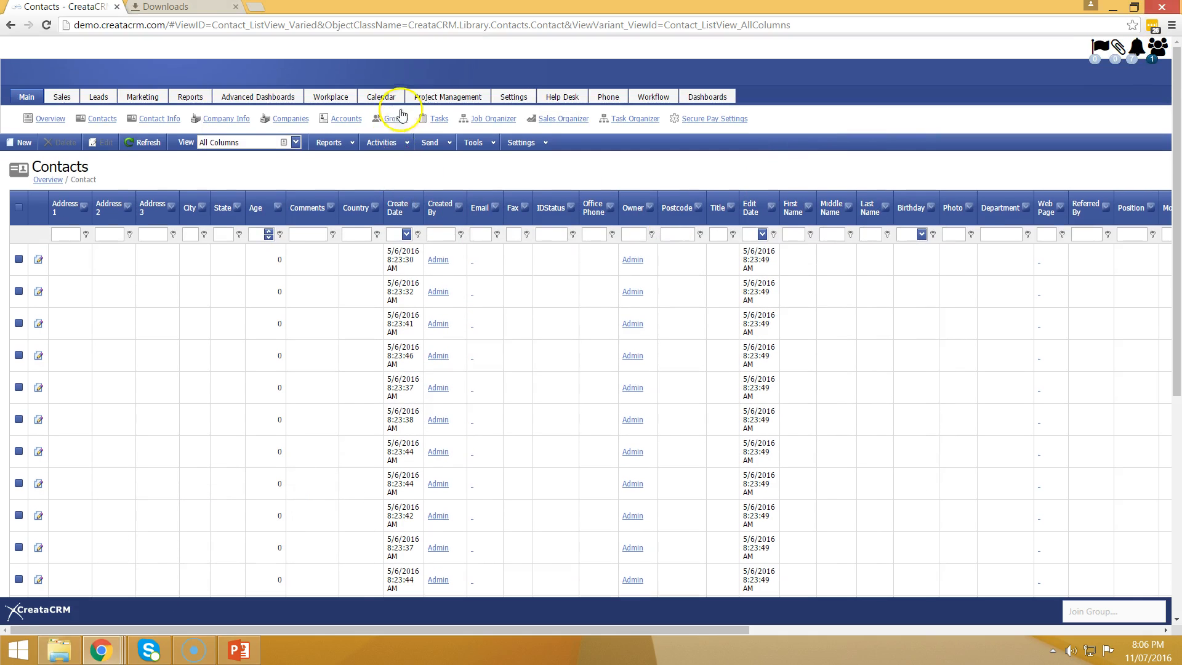
click(479, 144)
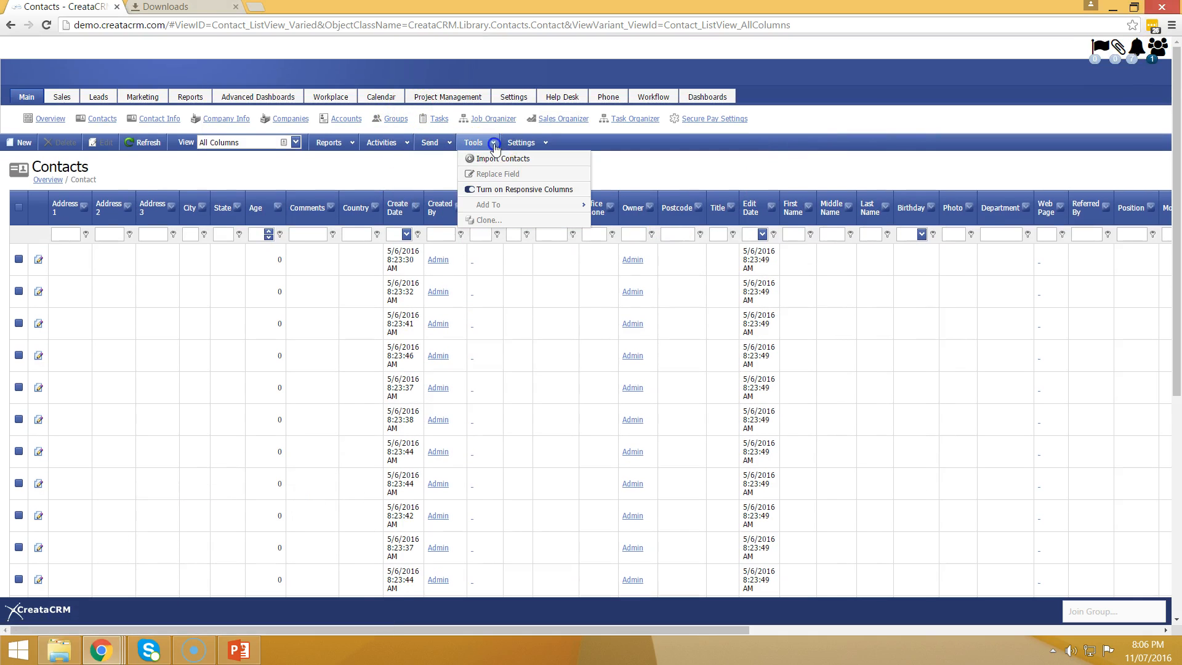
click(516, 162)
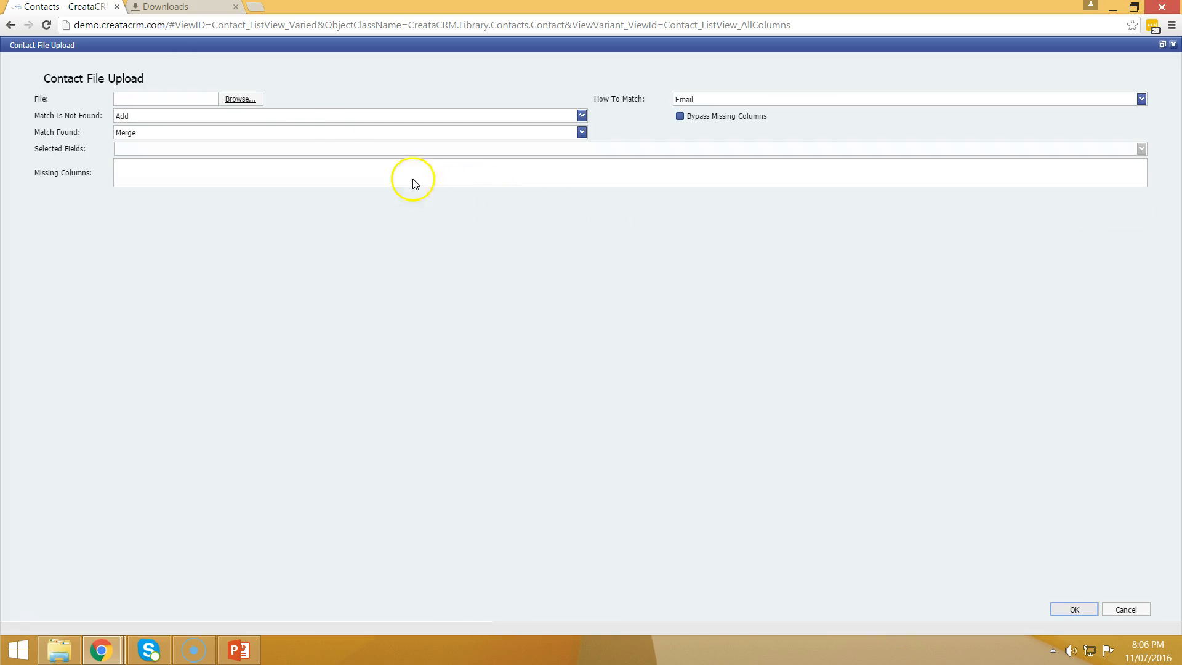
click(234, 99)
click(80, 122)
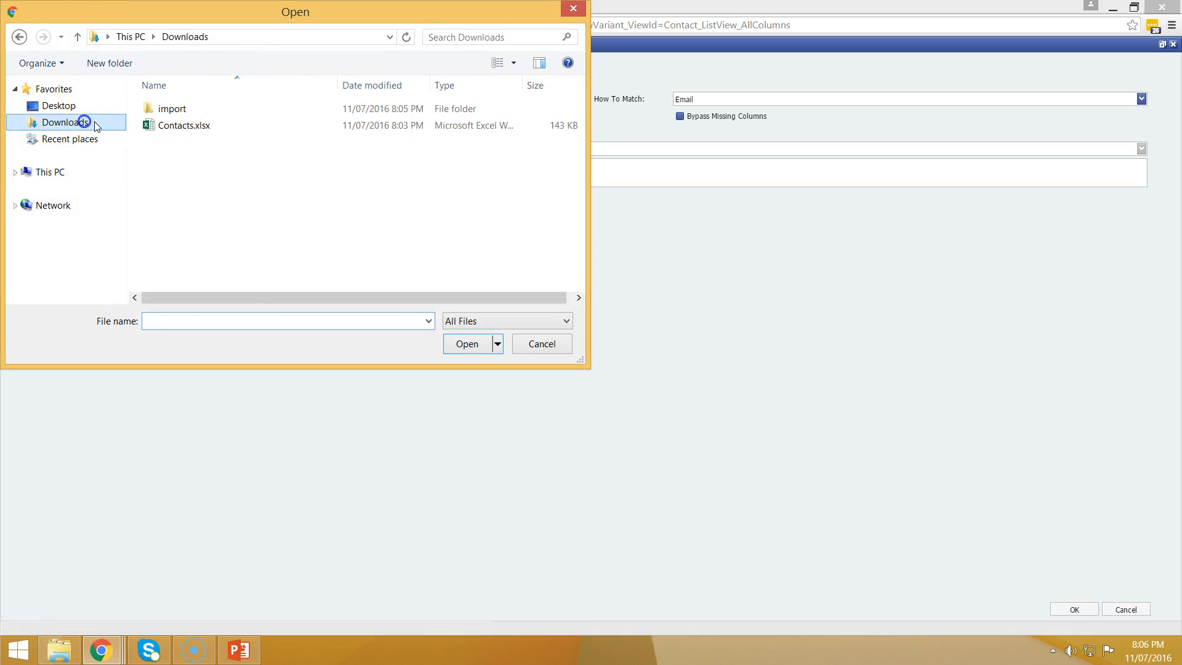
double_click(178, 111)
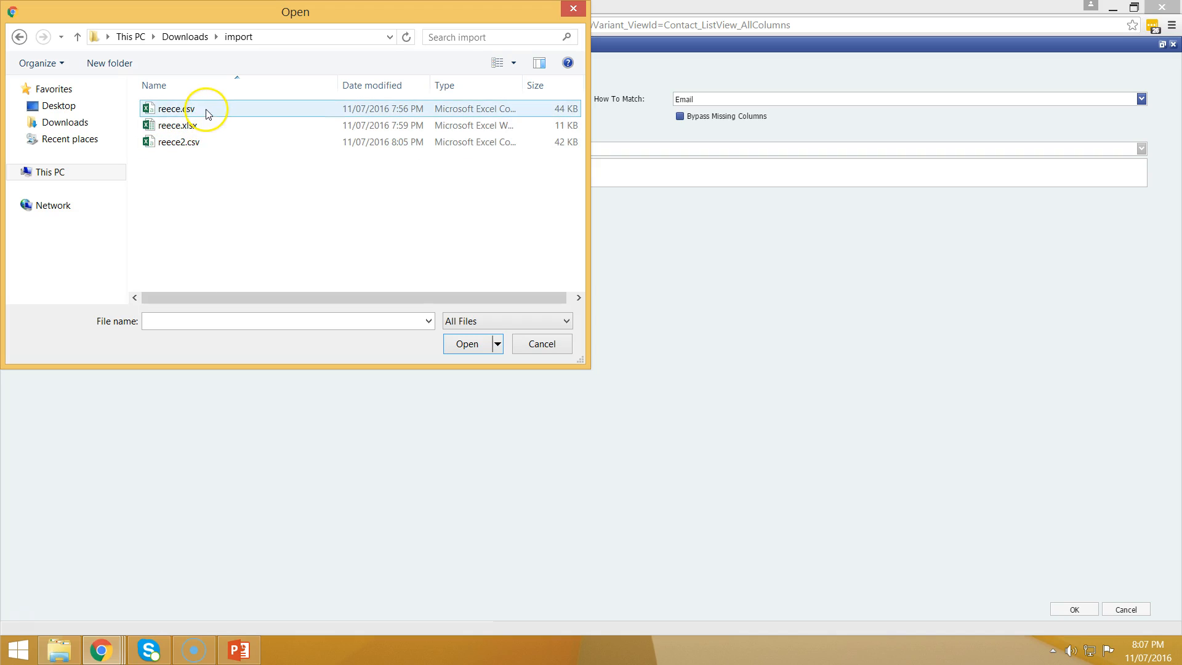
click(201, 111)
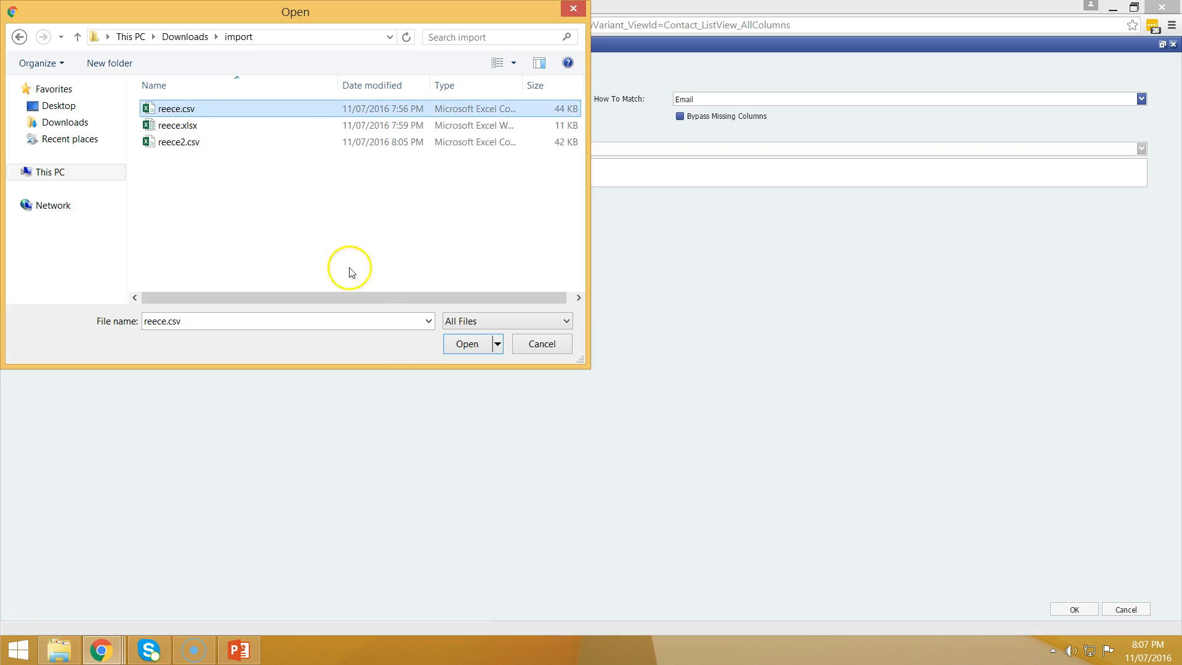
click(474, 345)
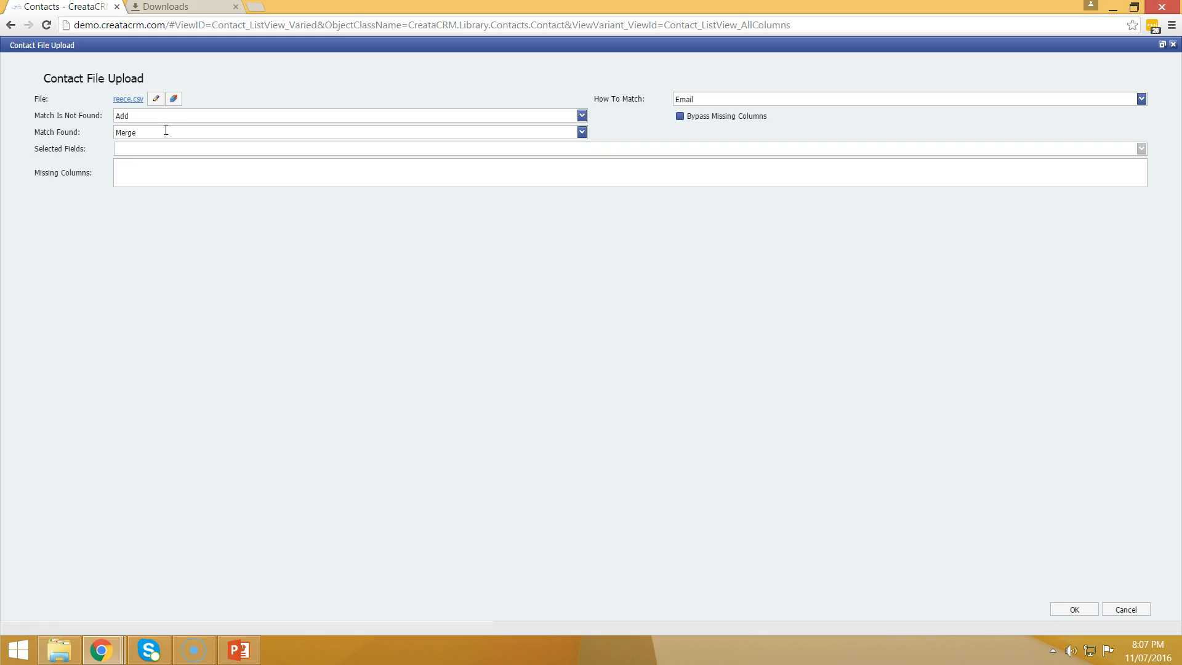
click(199, 116)
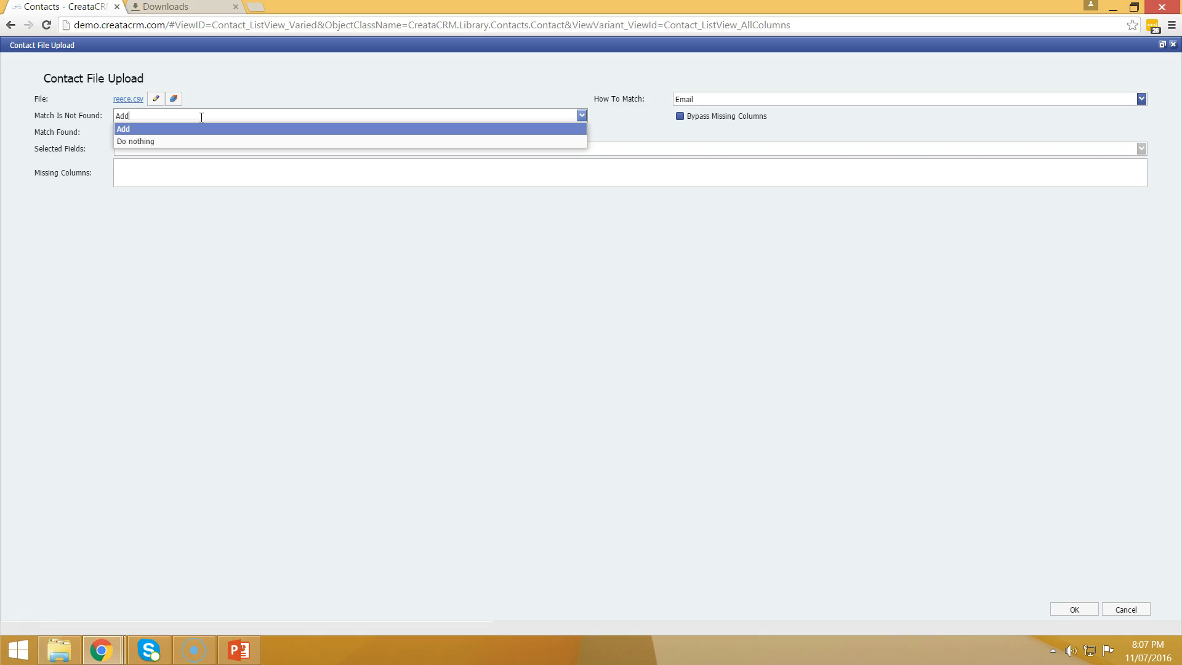
click(767, 99)
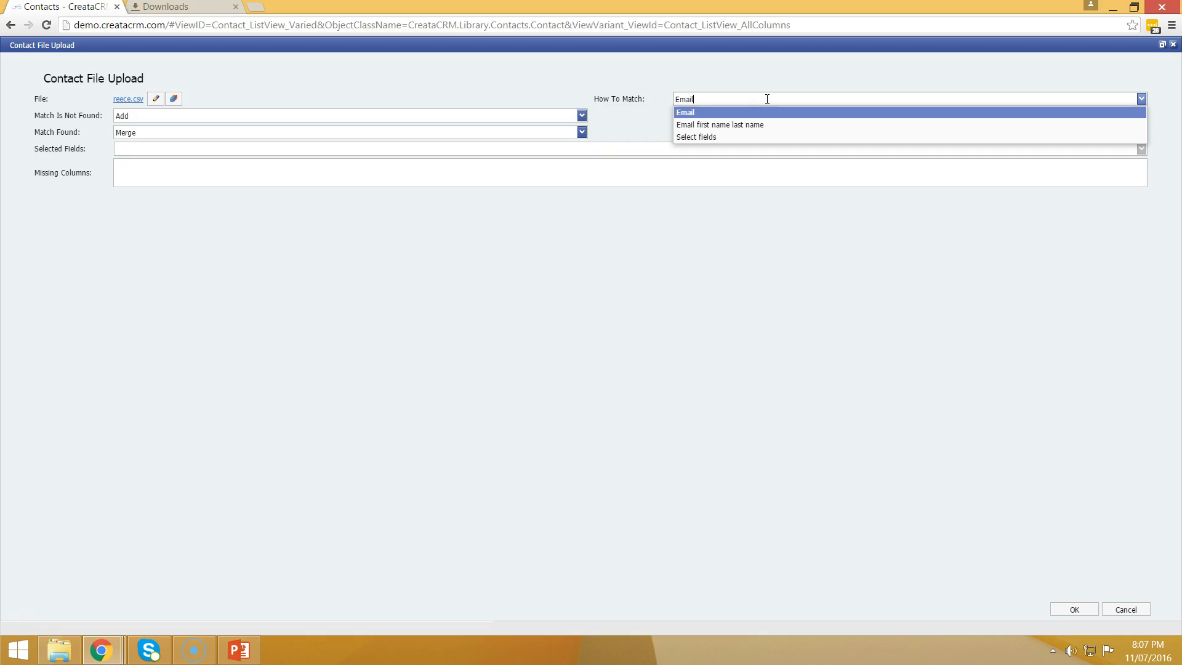
click(498, 112)
click(498, 113)
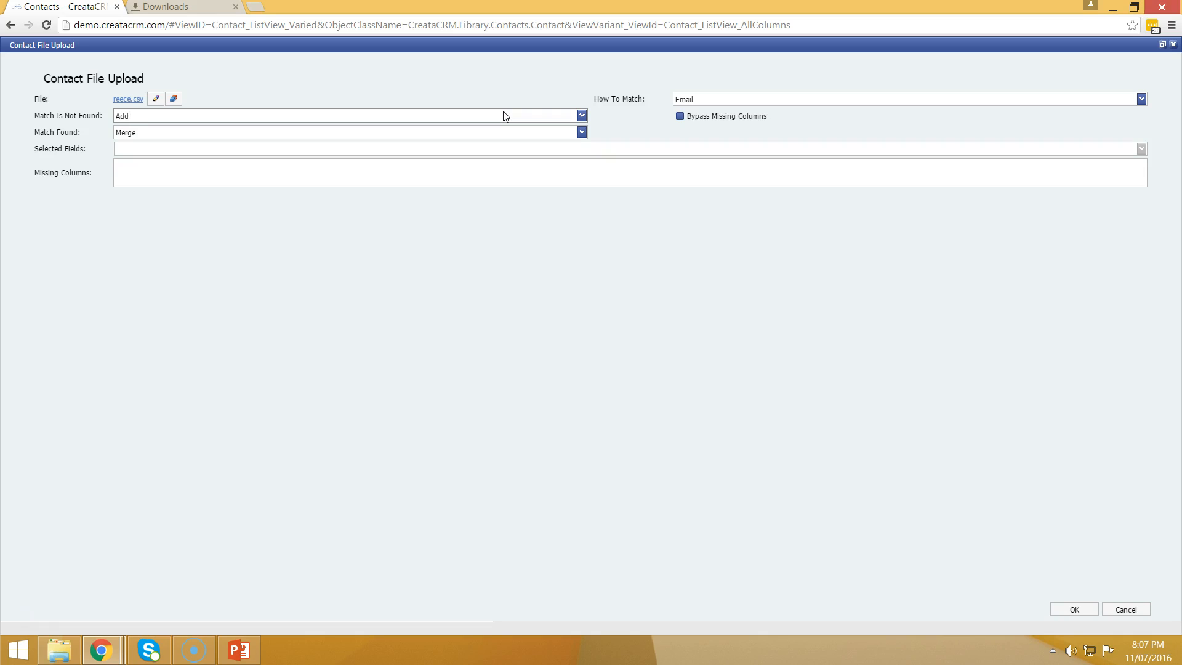
click(335, 132)
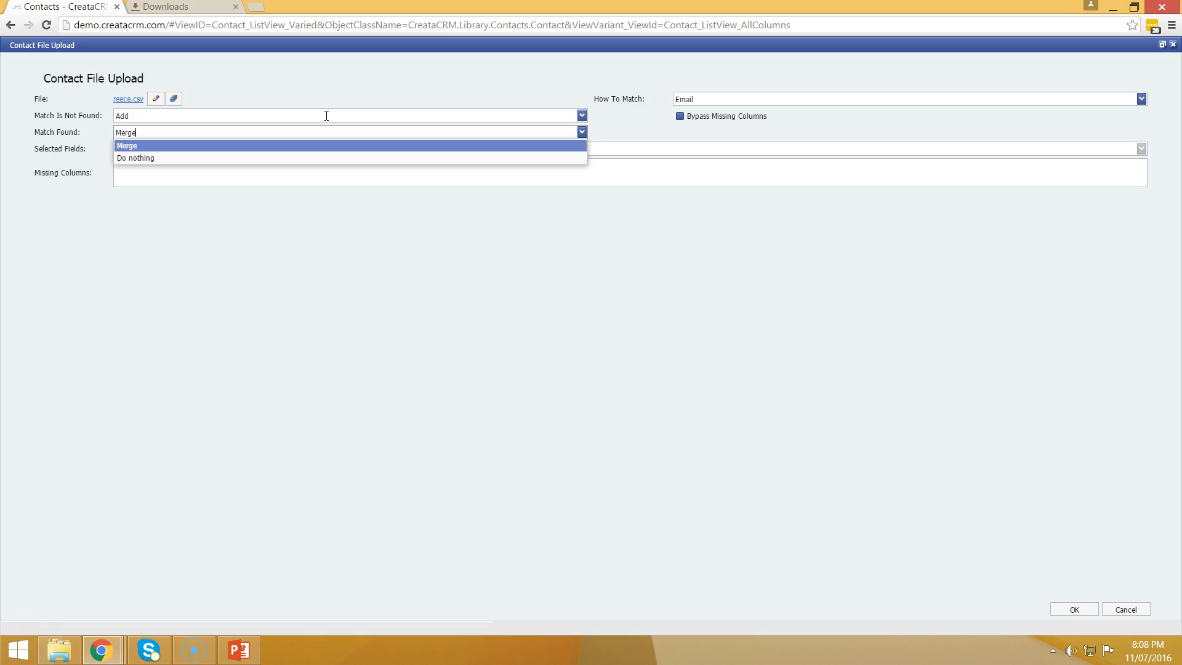
click(363, 144)
click(688, 97)
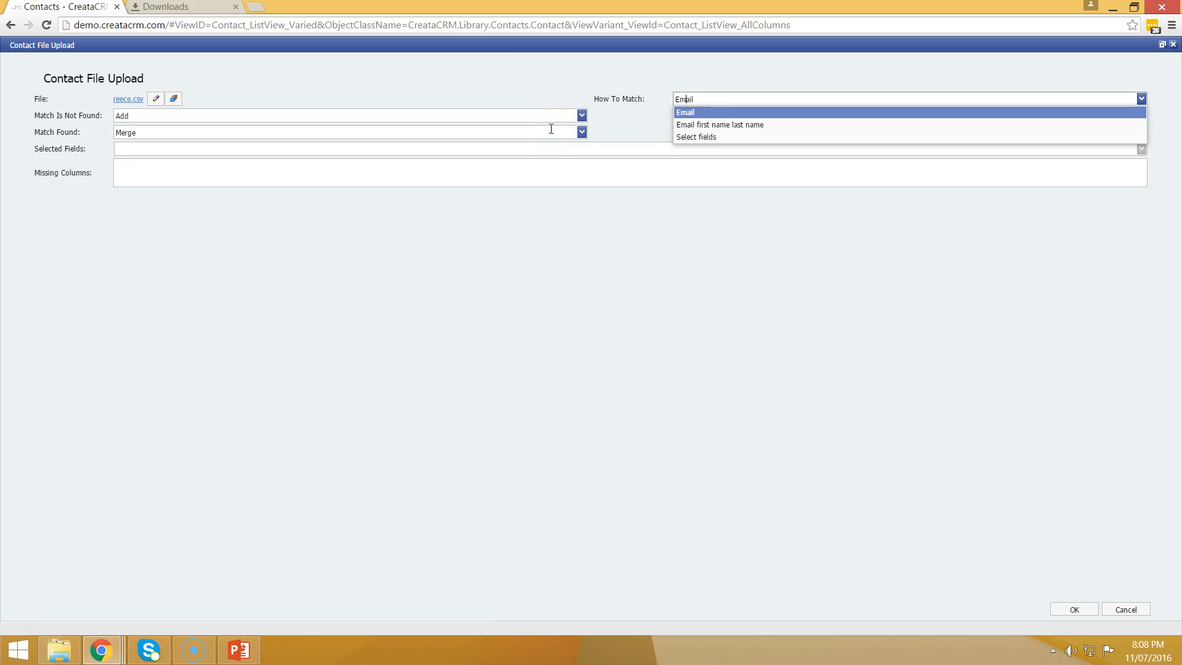
Step: Try the Select fields option, then set How To Match to Email first name last name
click(692, 124)
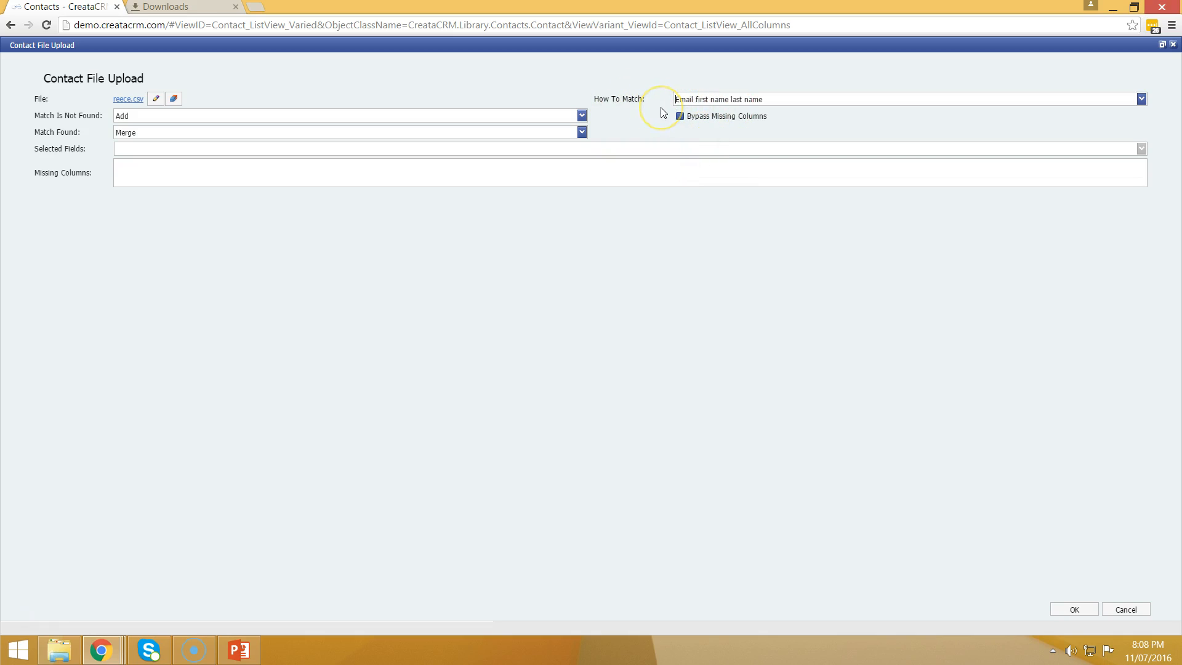
click(720, 97)
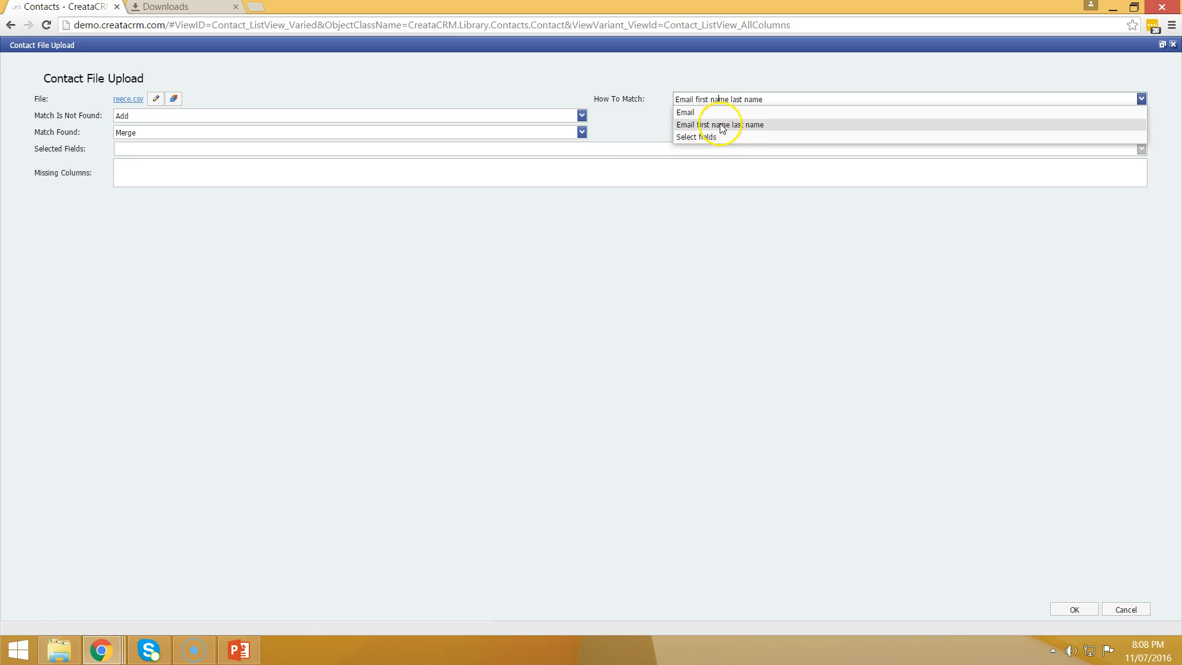
click(720, 135)
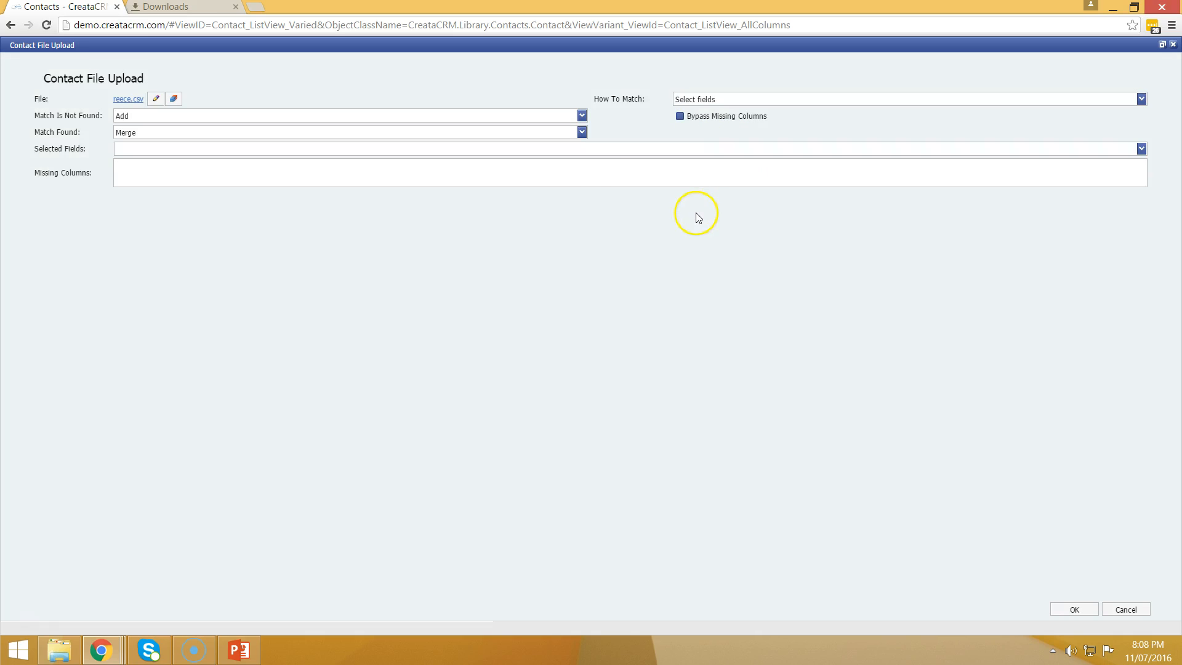
click(1140, 150)
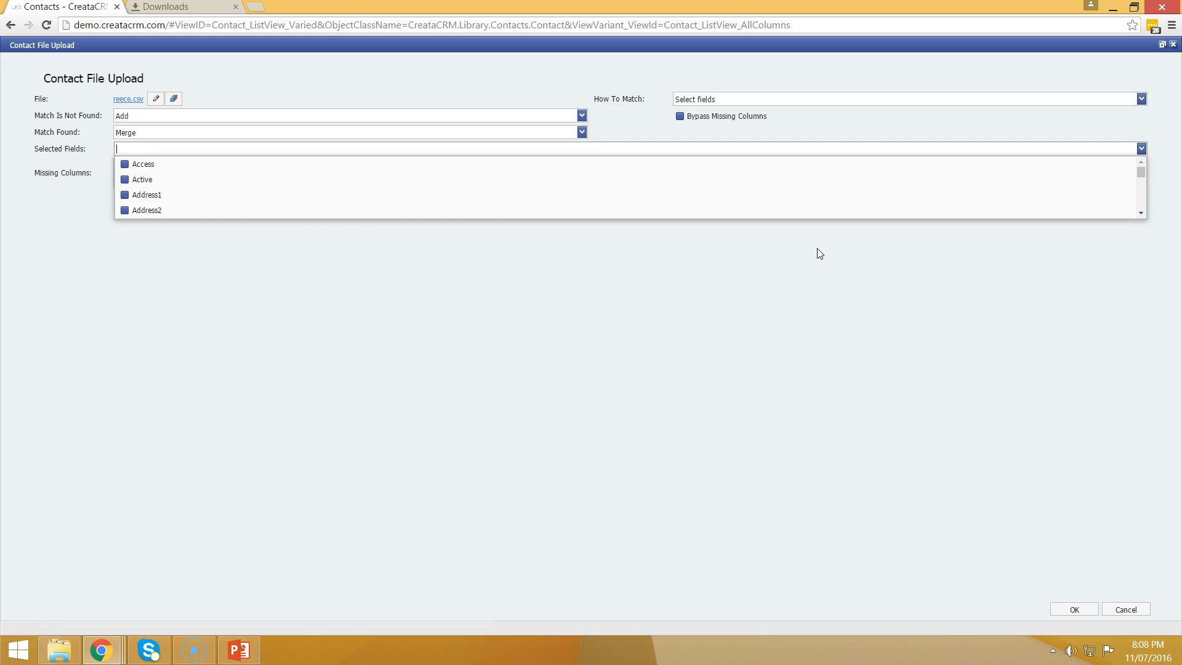
click(786, 172)
click(274, 320)
click(753, 100)
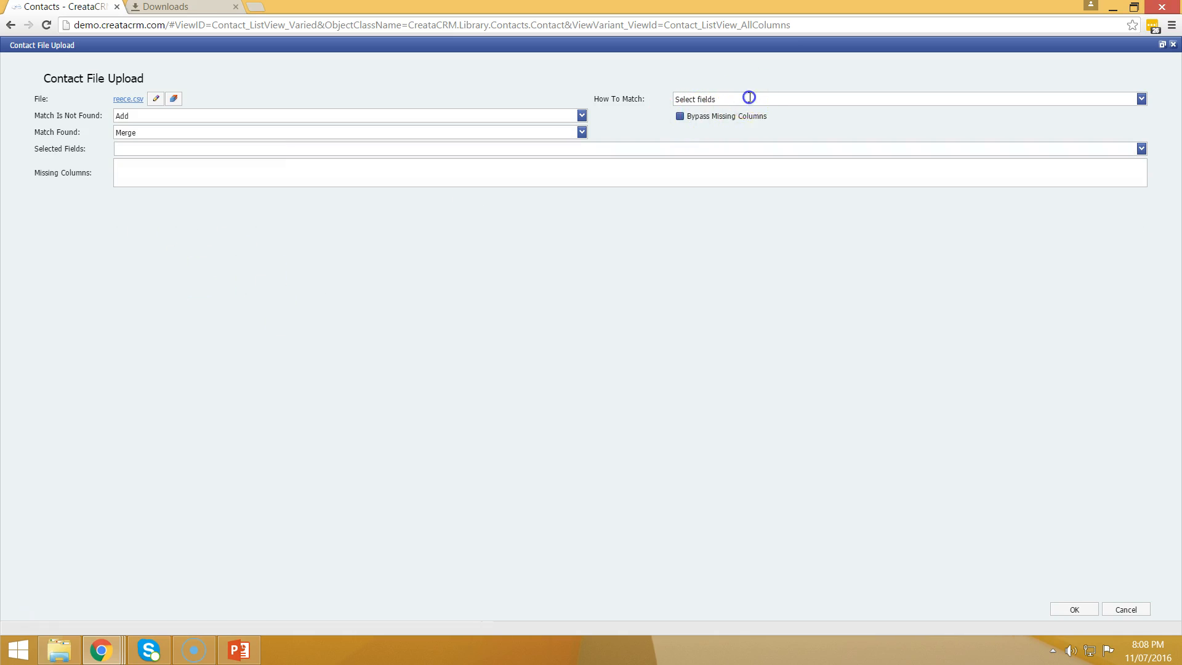
click(738, 123)
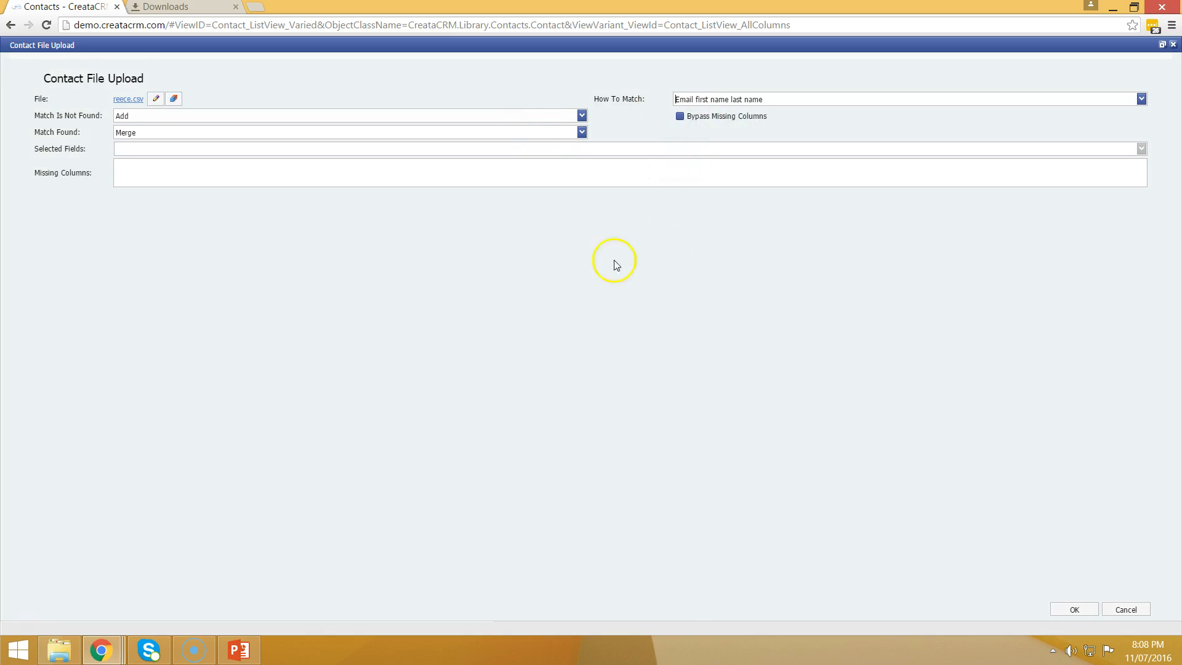
click(138, 133)
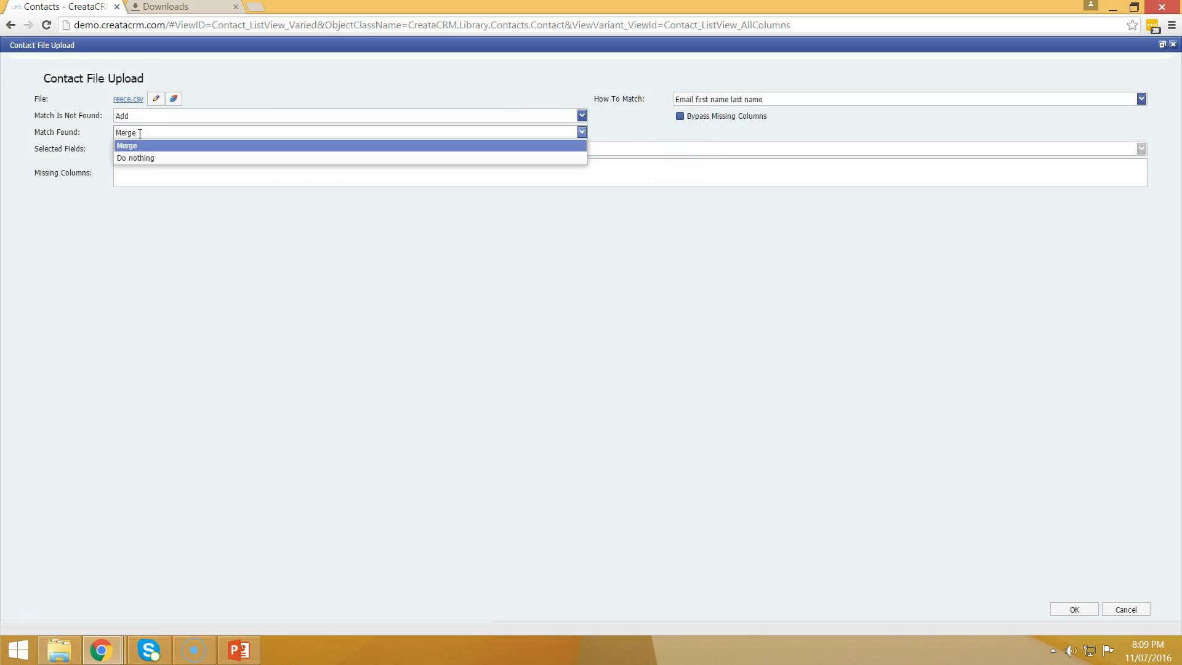
Step: Set Match Found to Do nothing, leave Bypass Missing Columns off, and submit the upload
click(146, 157)
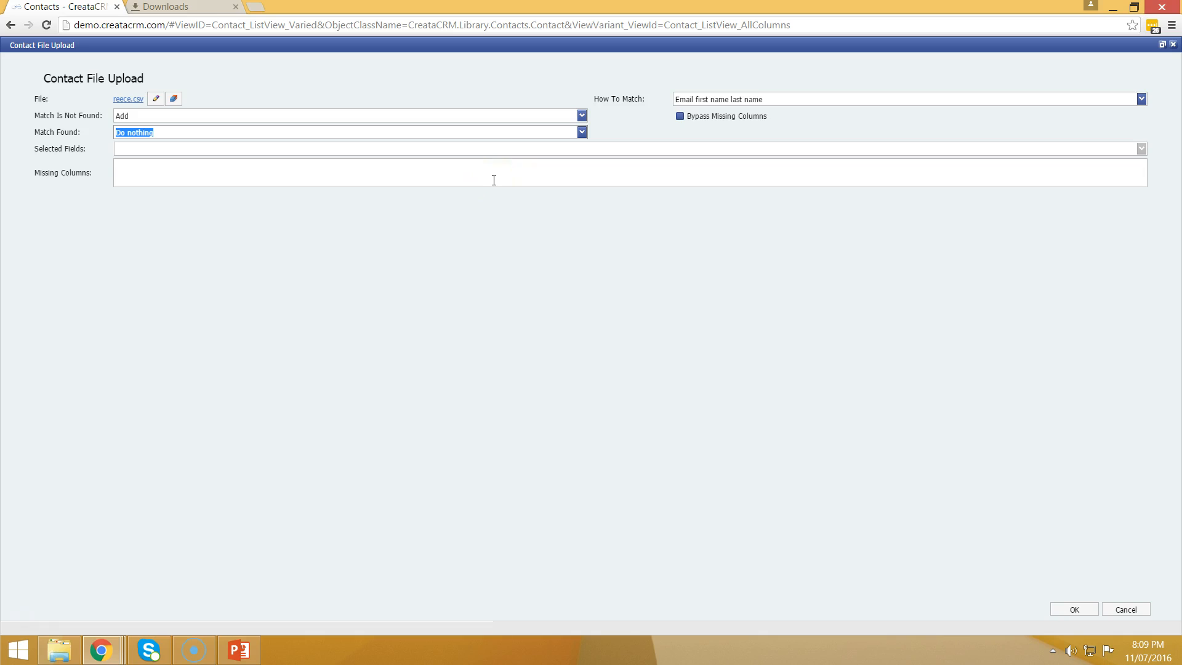
click(680, 116)
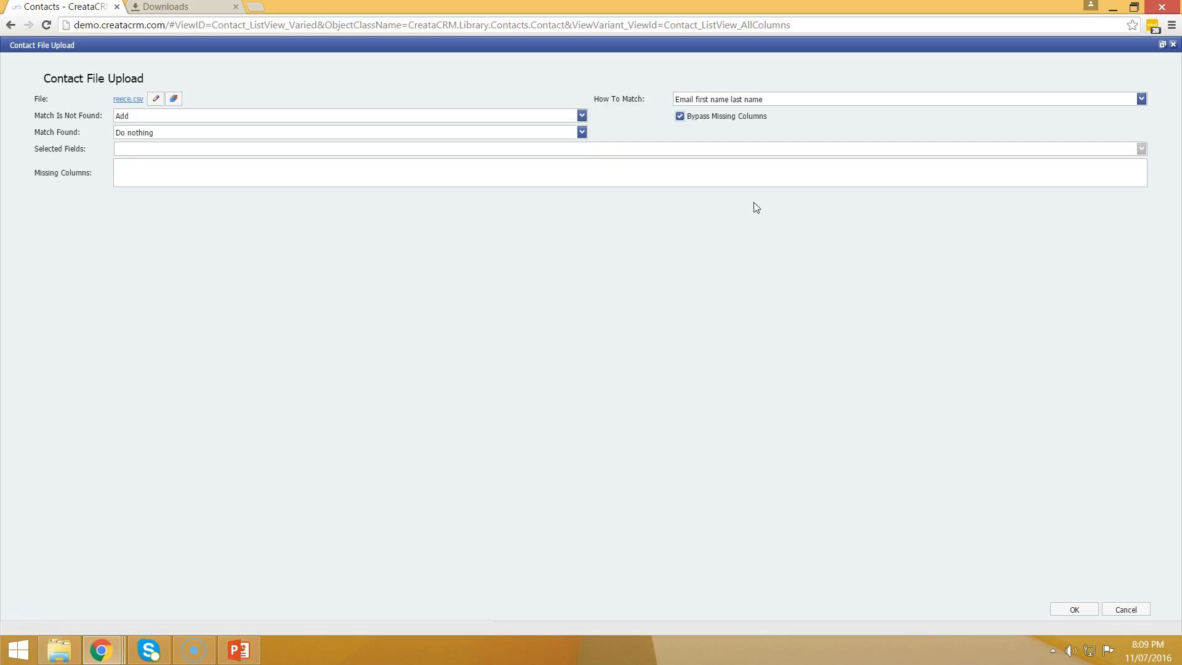
click(683, 118)
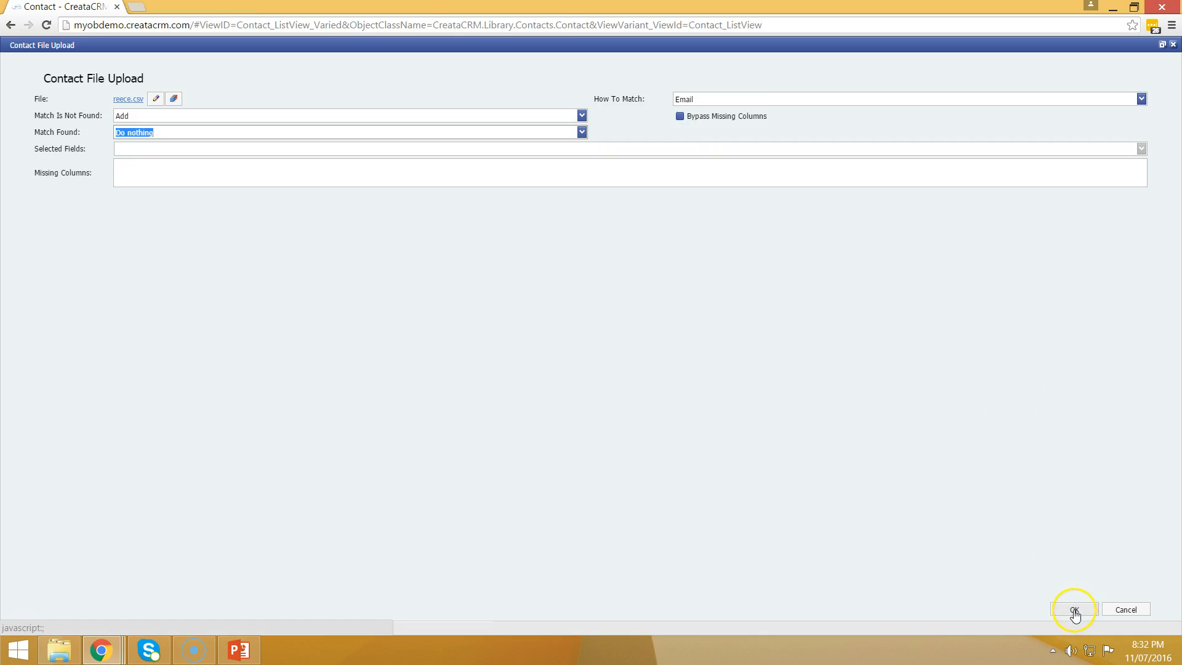
click(1075, 610)
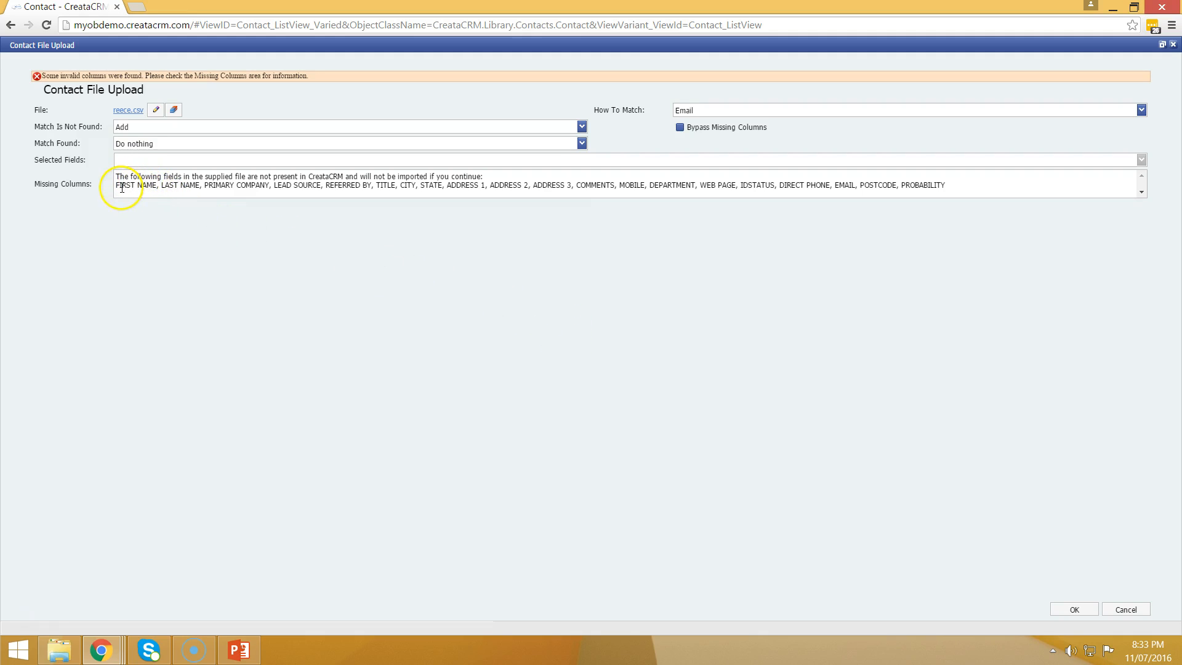
Step: Highlight the invalid missing column names listed in the upload error
drag(120, 186, 134, 194)
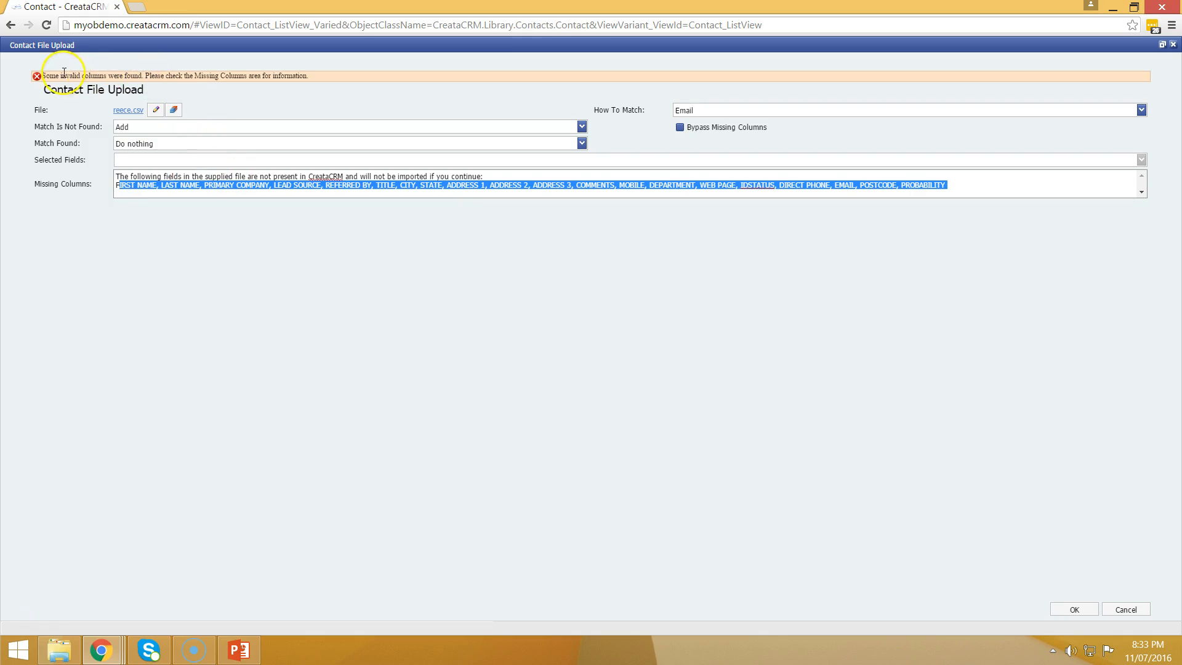
drag(61, 75, 101, 78)
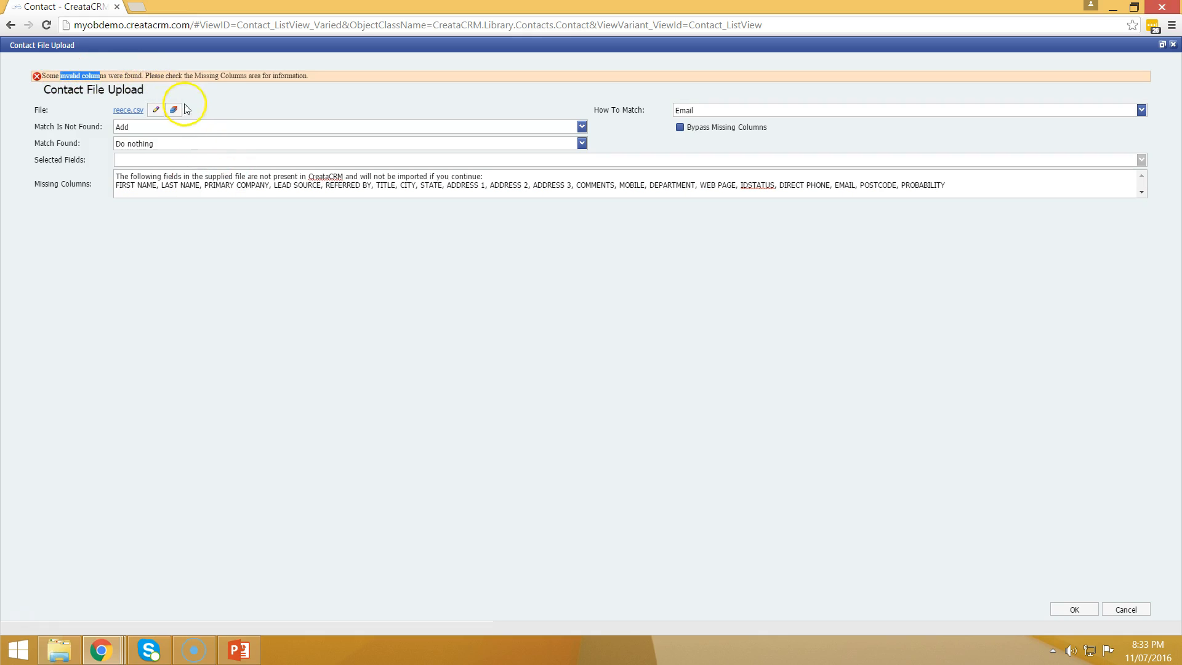
click(120, 183)
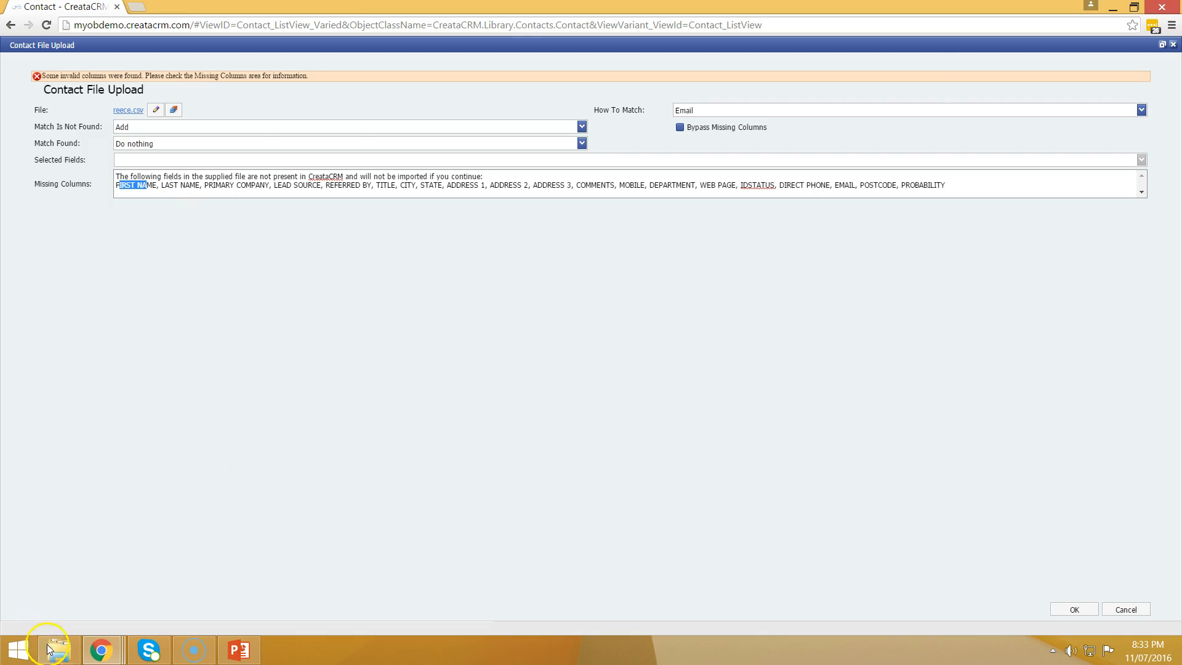
Step: Open reece.csv from the Downloads import folder in Excel
mouse_move(59, 650)
click(103, 584)
click(460, 322)
double_click(378, 152)
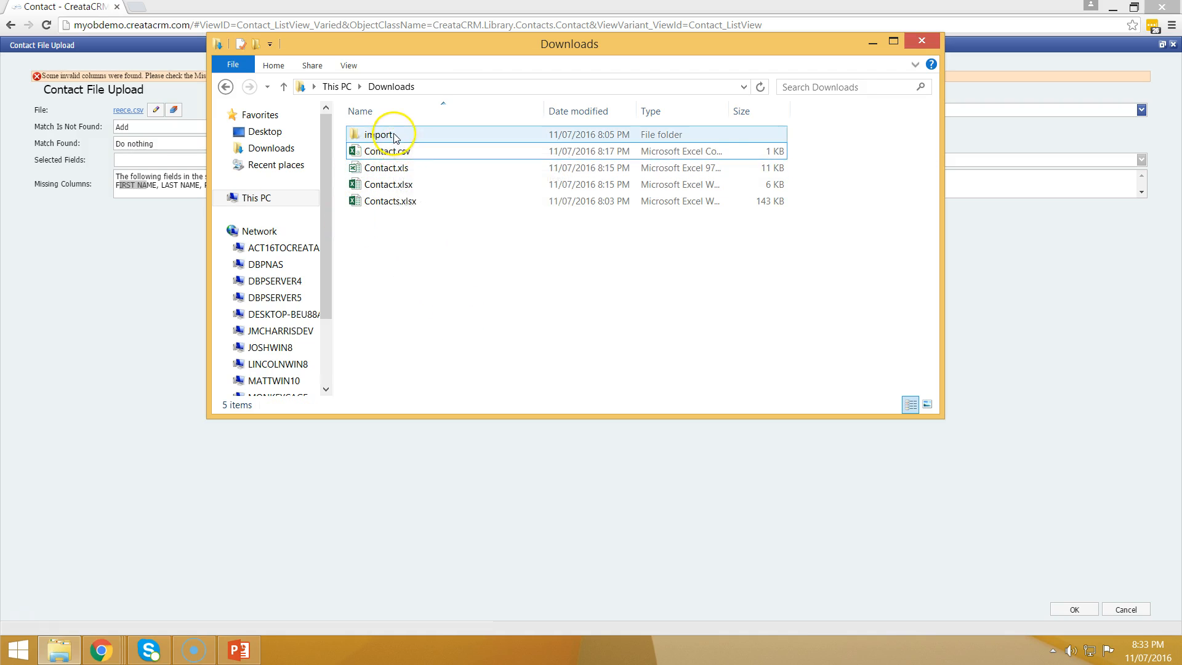
double_click(383, 134)
click(393, 138)
double_click(392, 136)
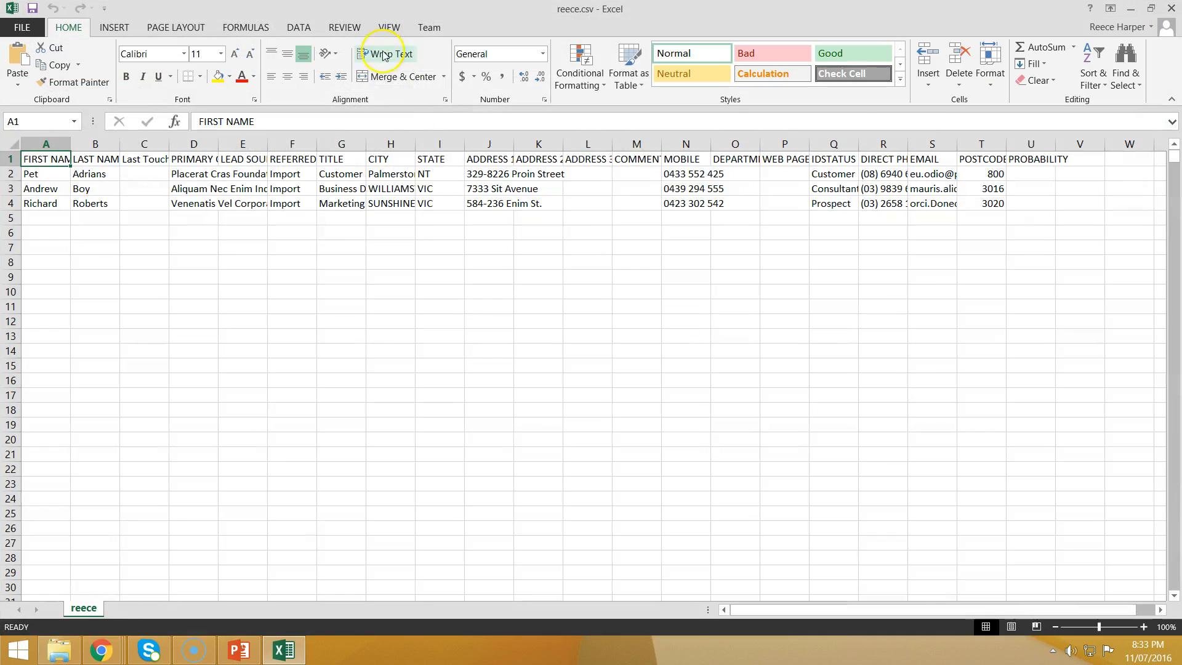
Step: Open Contact.csv from Recent Workbooks, autofit column C for Primary Company, and return to Chrome
click(101, 159)
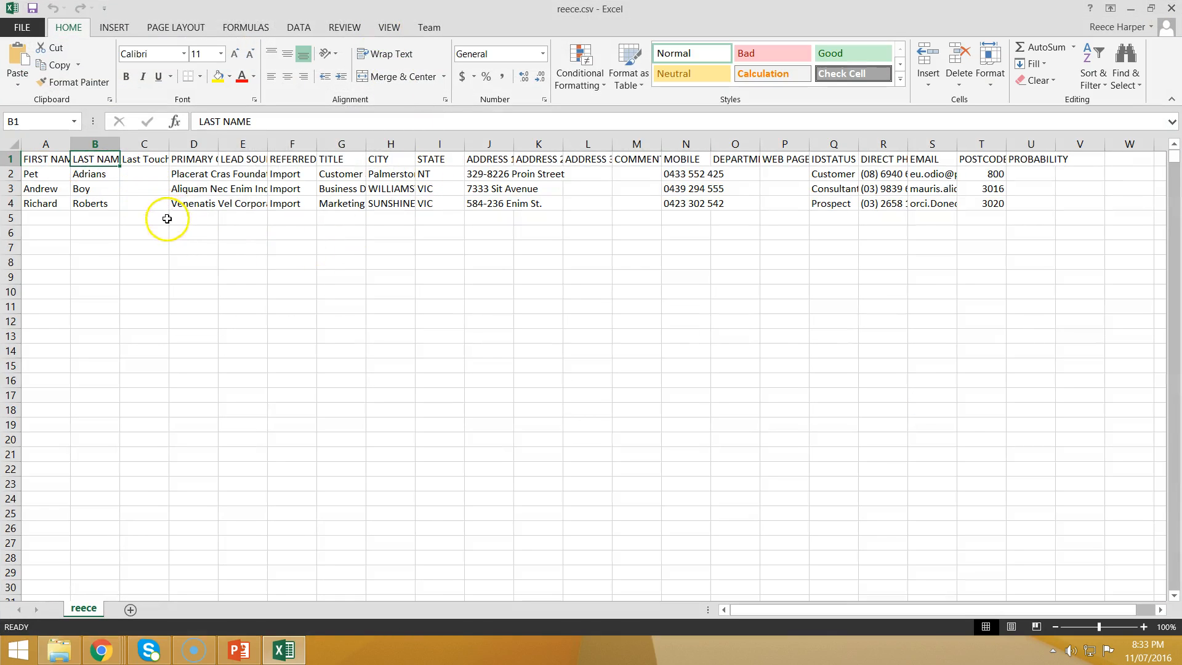
click(24, 27)
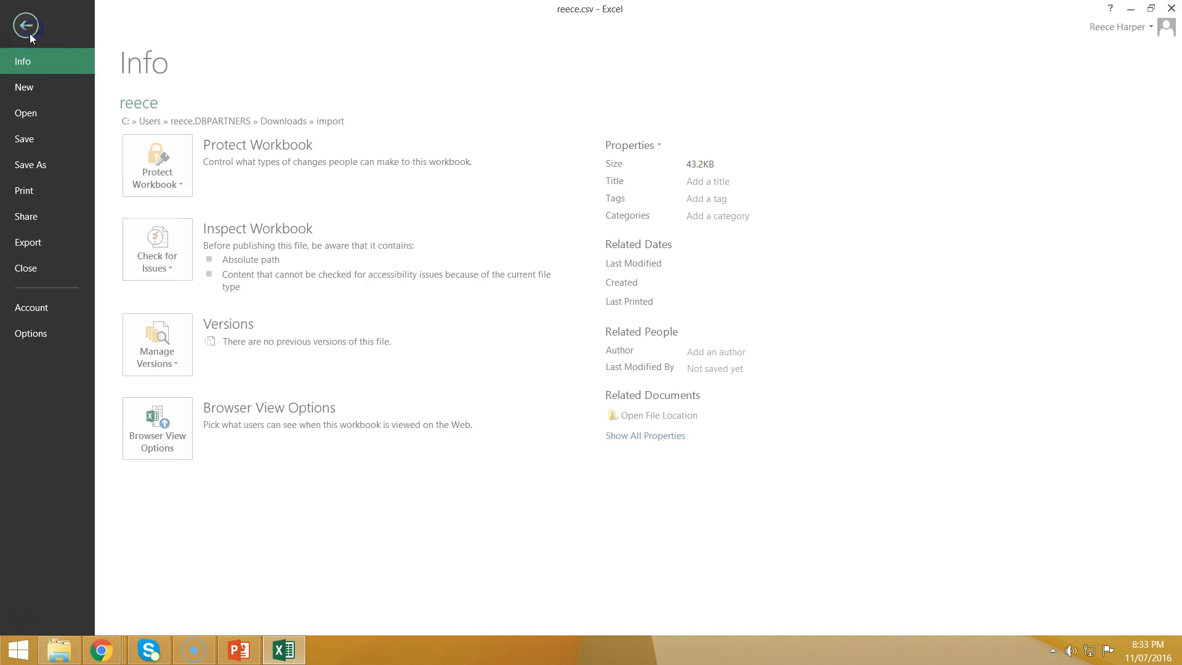
click(34, 113)
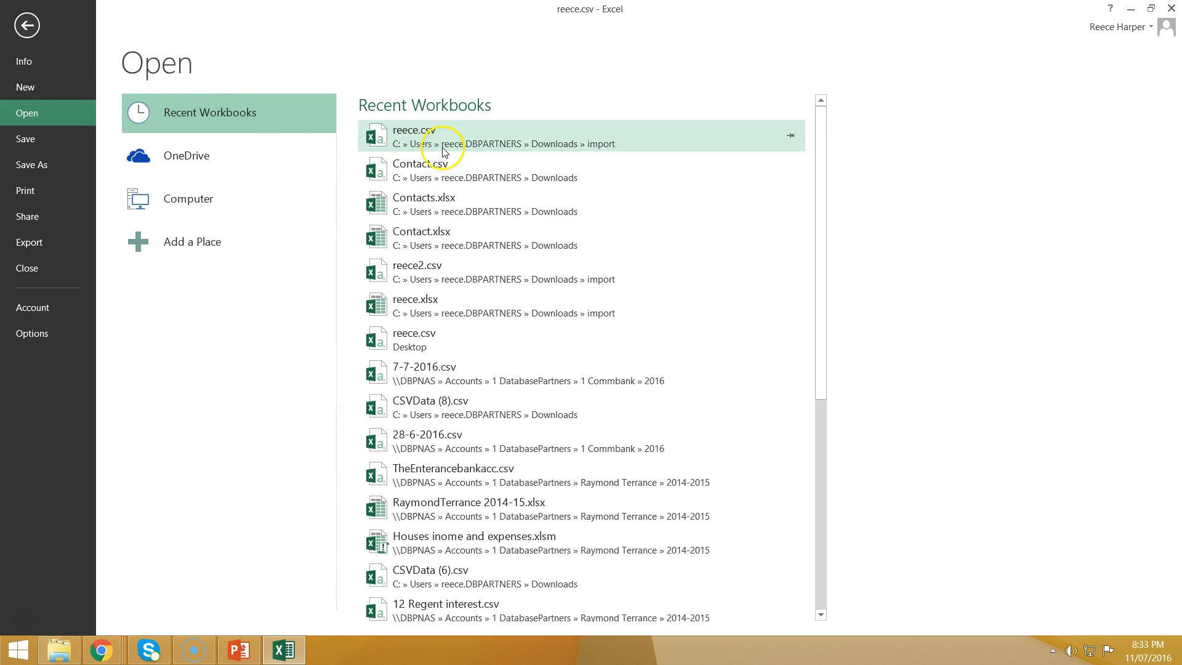
click(440, 165)
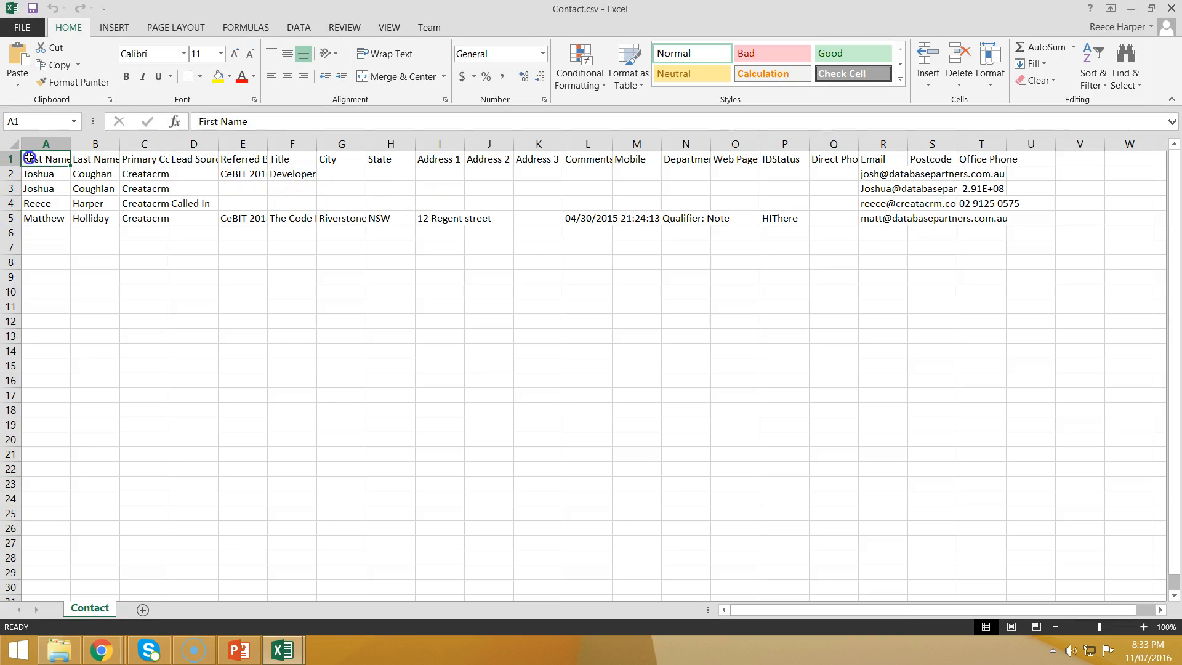
click(89, 159)
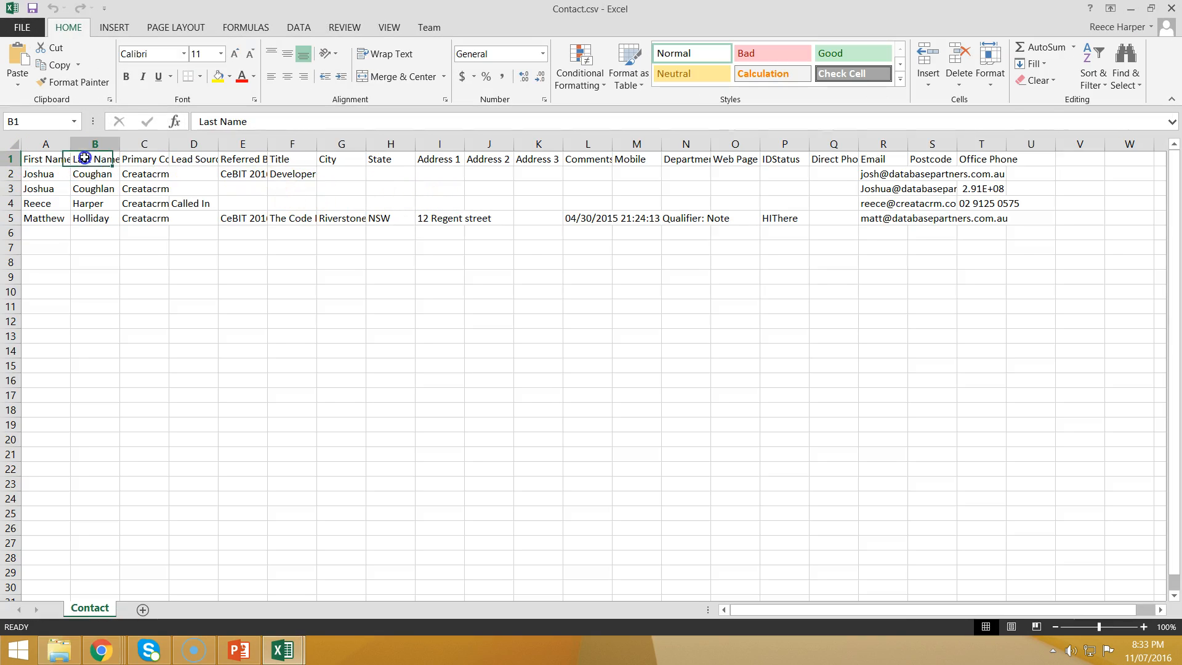
click(148, 164)
double_click(169, 144)
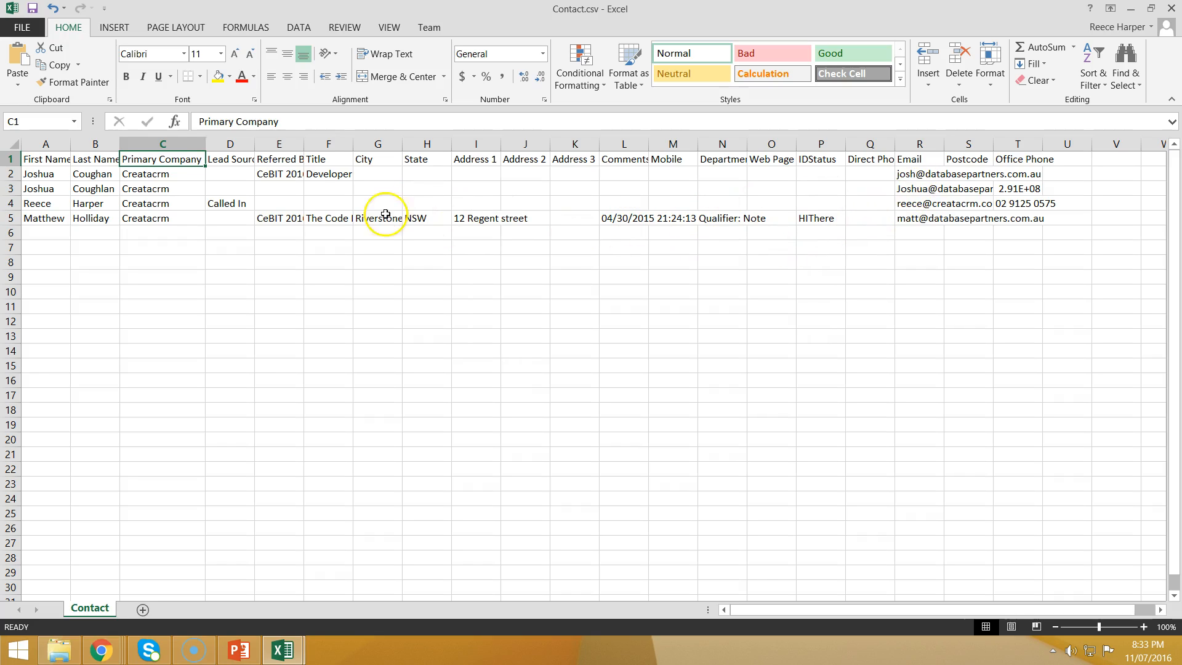
click(111, 655)
Step: Close the old upload form and start a new contact import from Downloads\Contact.csv
click(567, 604)
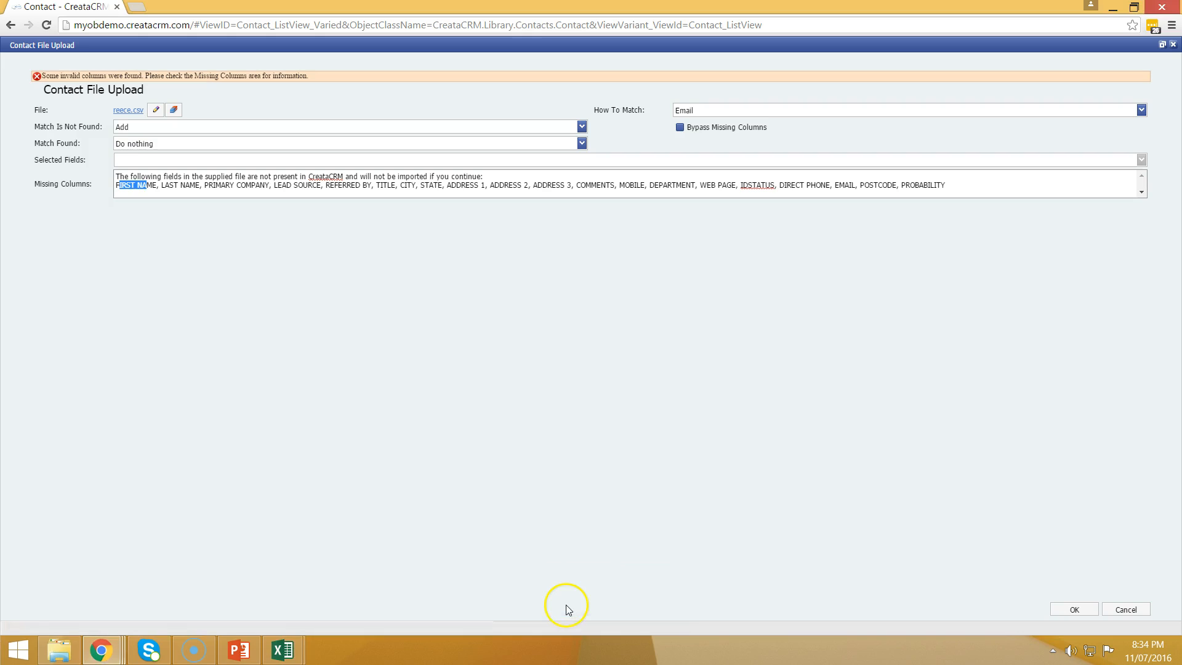
click(230, 253)
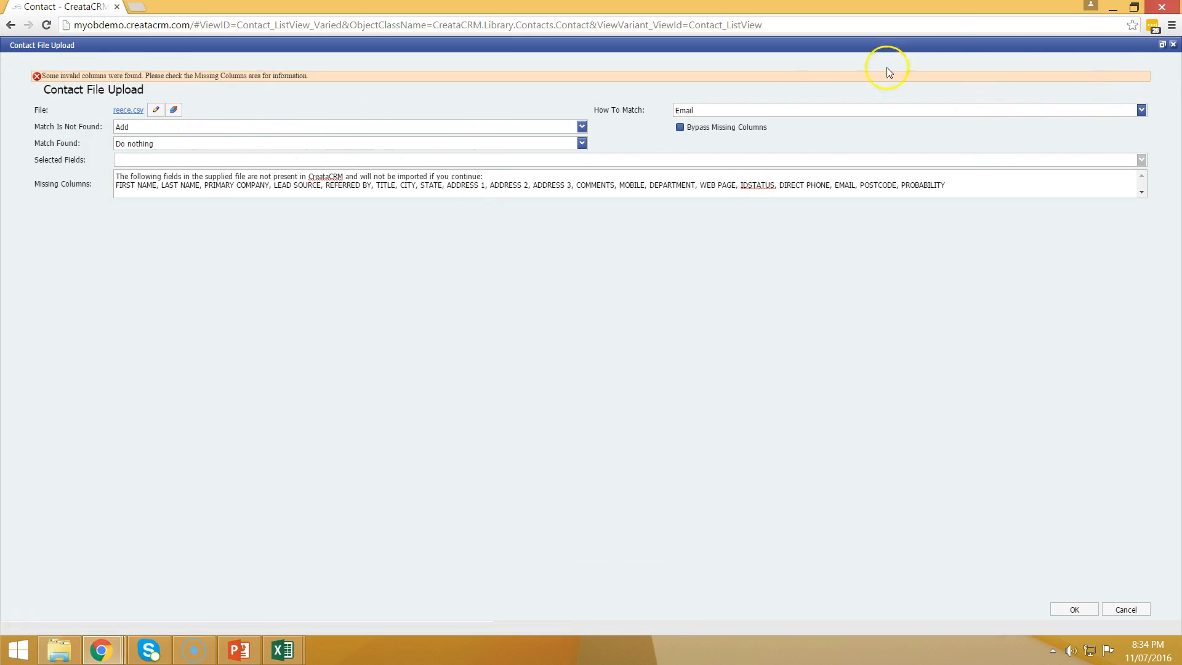
click(1172, 46)
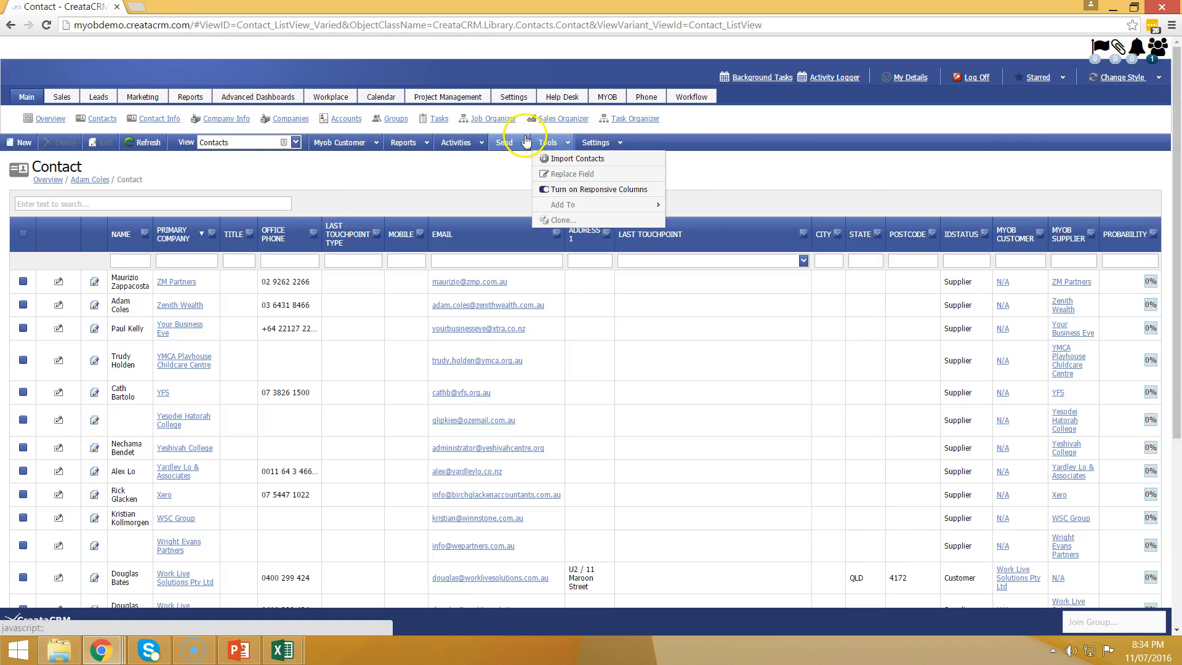
click(570, 159)
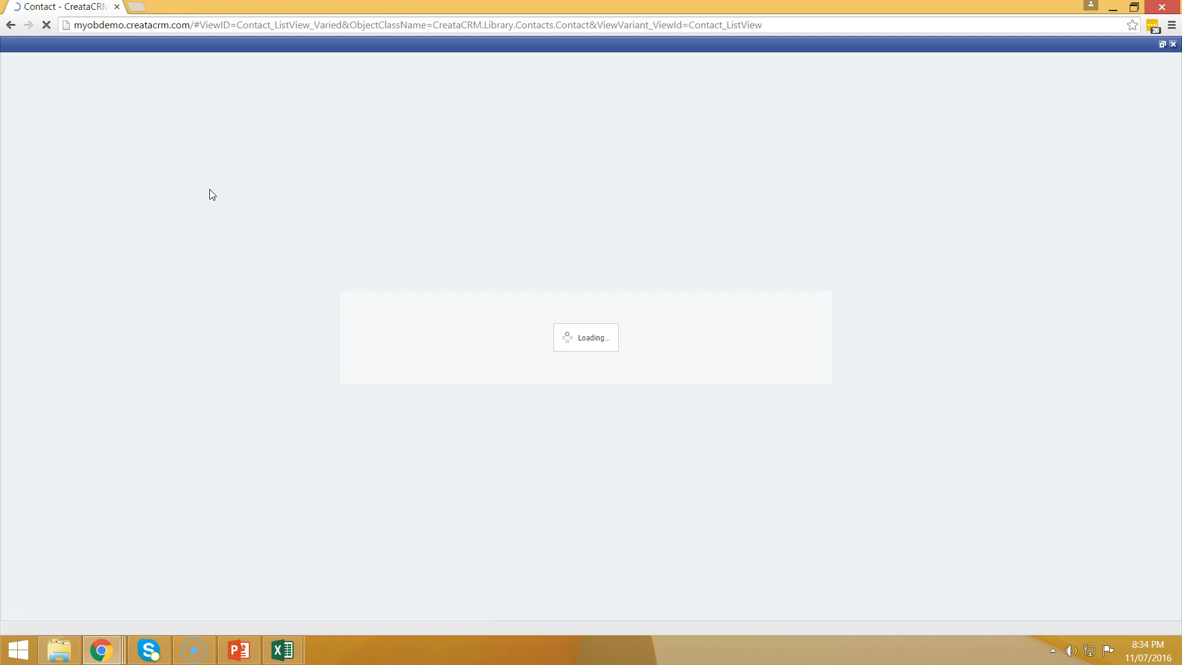
click(237, 99)
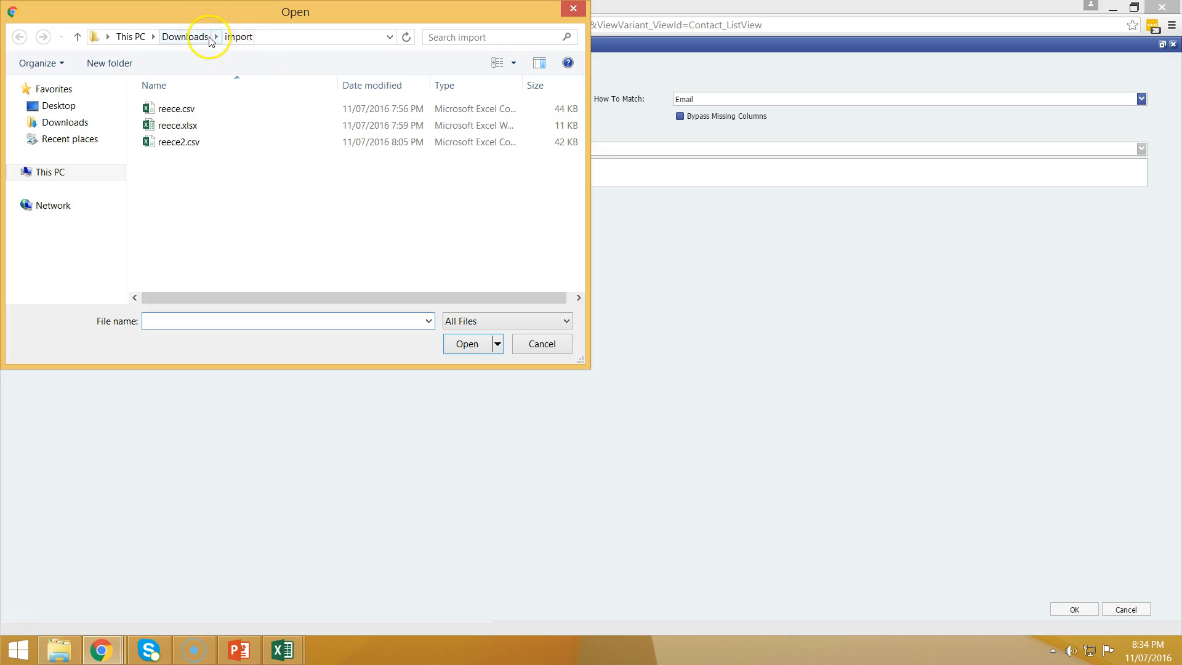
click(188, 37)
click(217, 132)
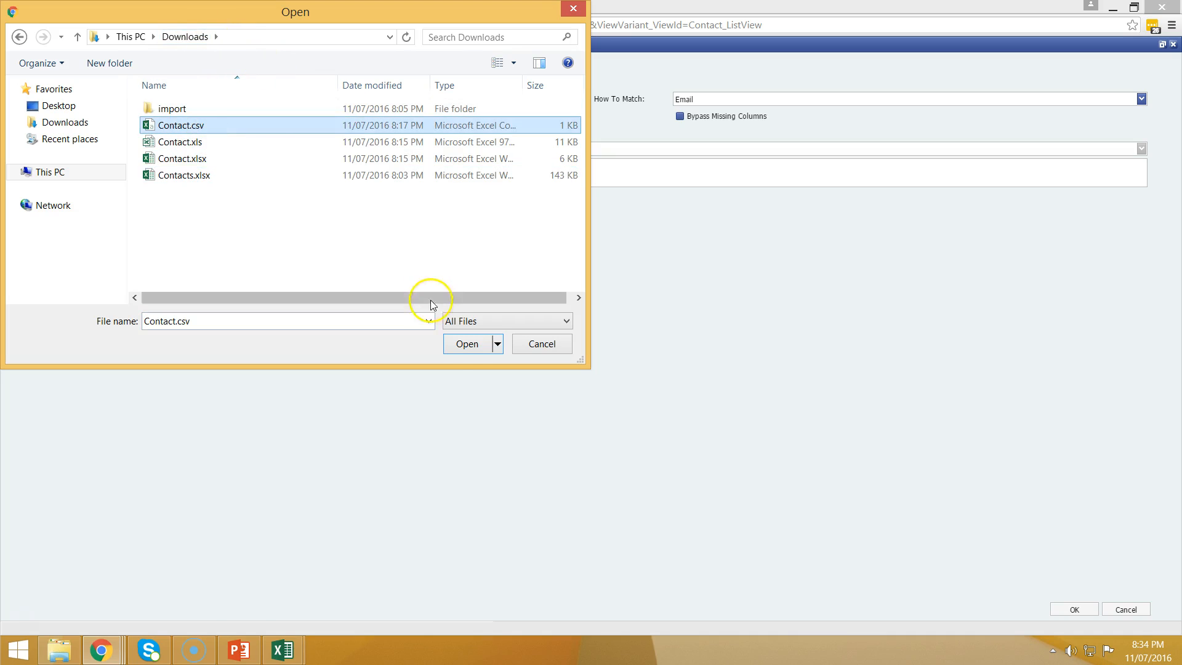
click(466, 344)
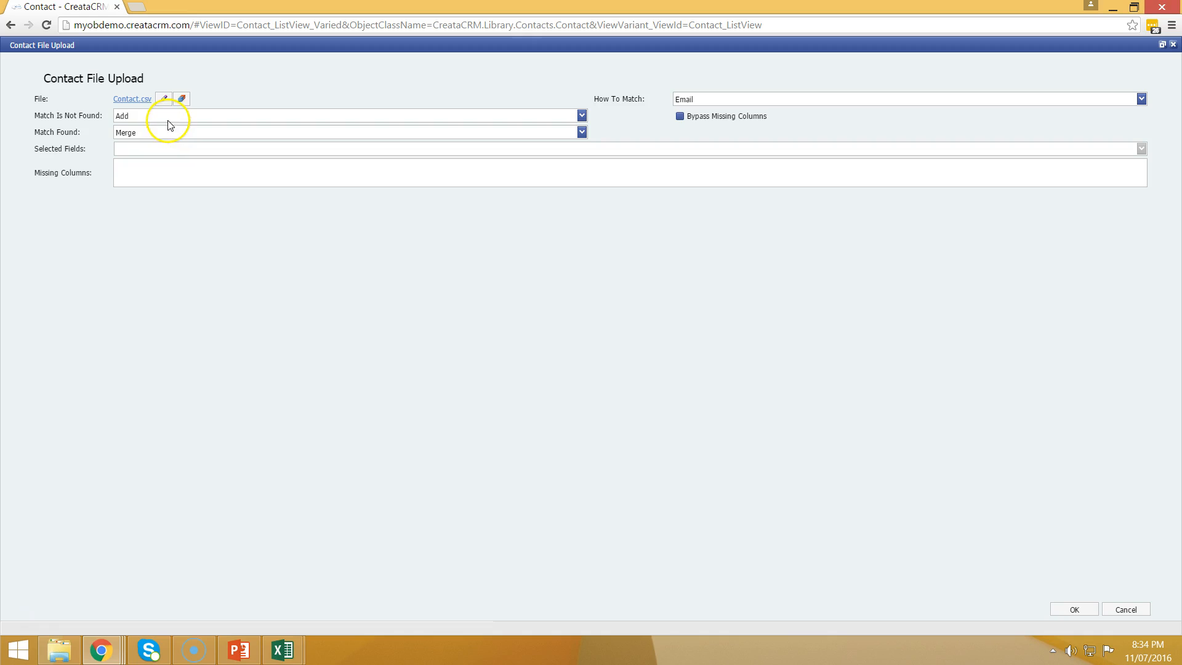
Step: Keep Add for unmatched records, set matched records to Do nothing, then cancel the form
click(168, 117)
click(166, 121)
click(164, 132)
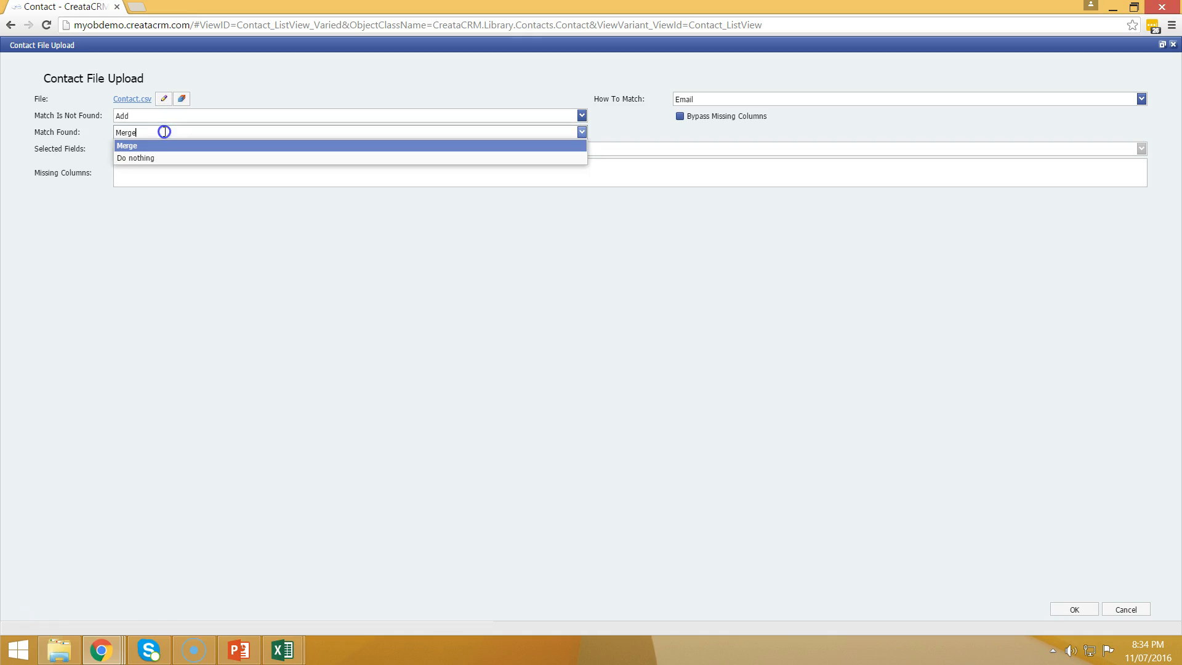
click(161, 158)
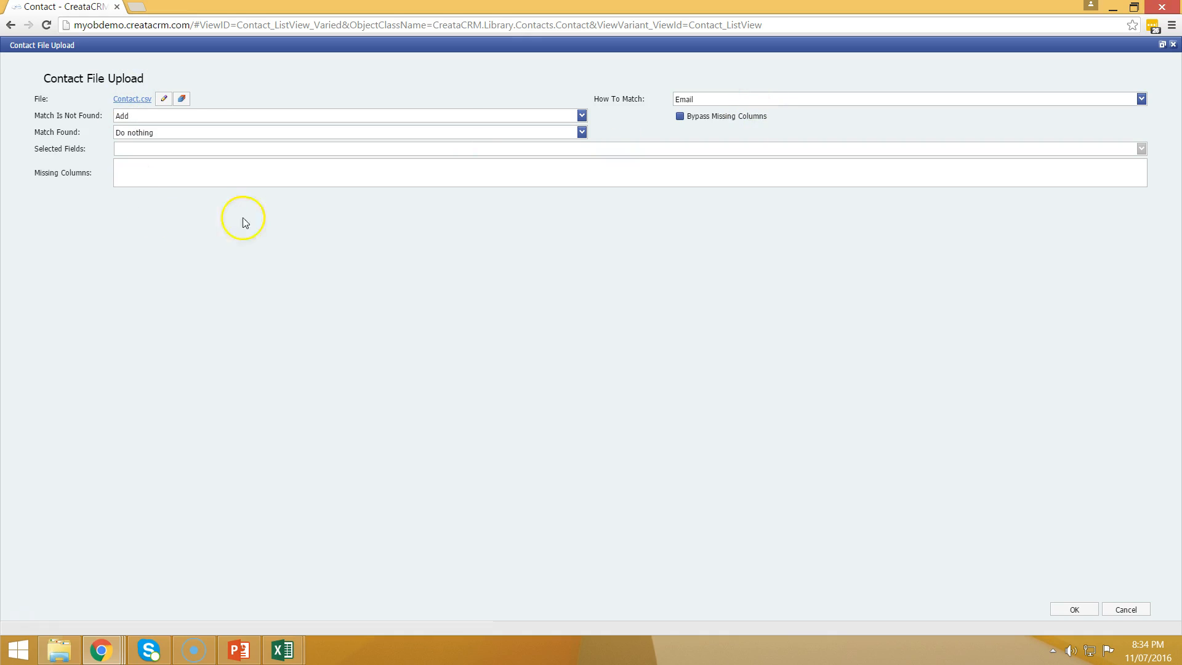
click(1107, 616)
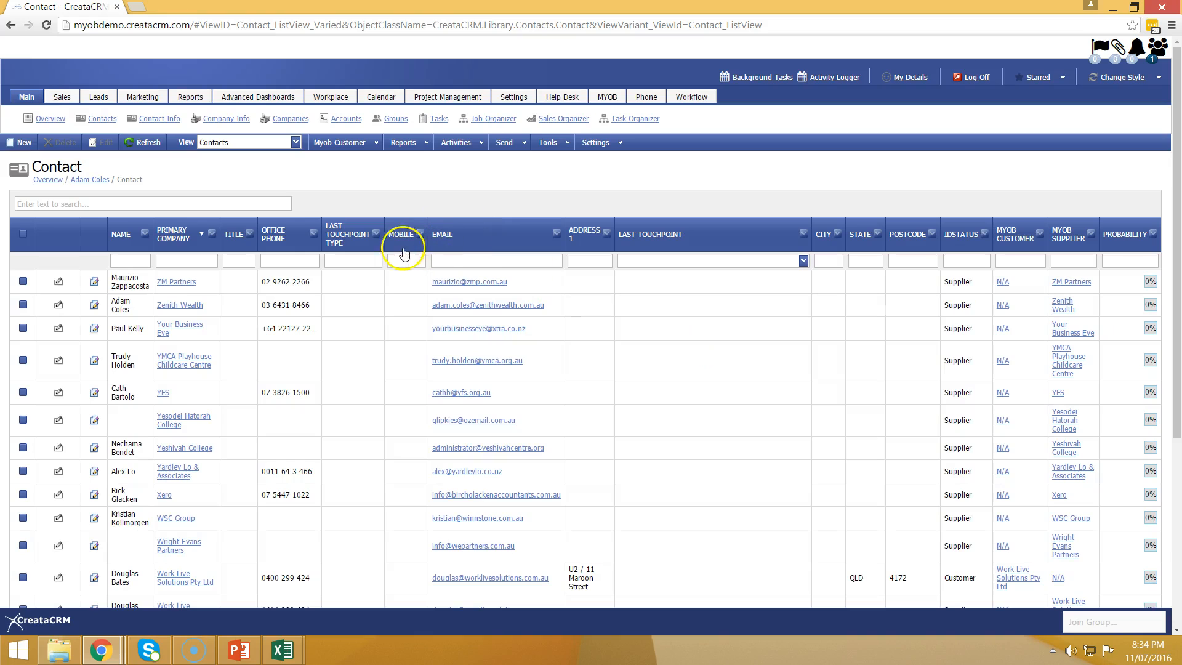
Step: Add the Create Date column to the contact grid using the Column Chooser
click(26, 615)
right_click(730, 236)
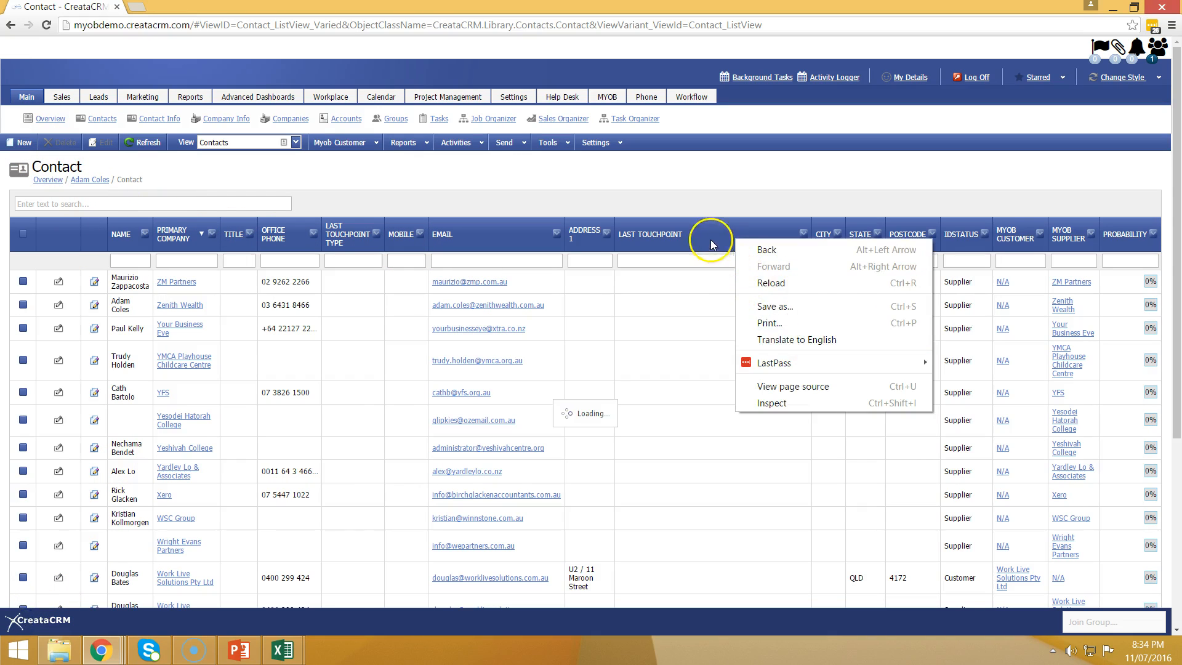
click(712, 238)
right_click(712, 239)
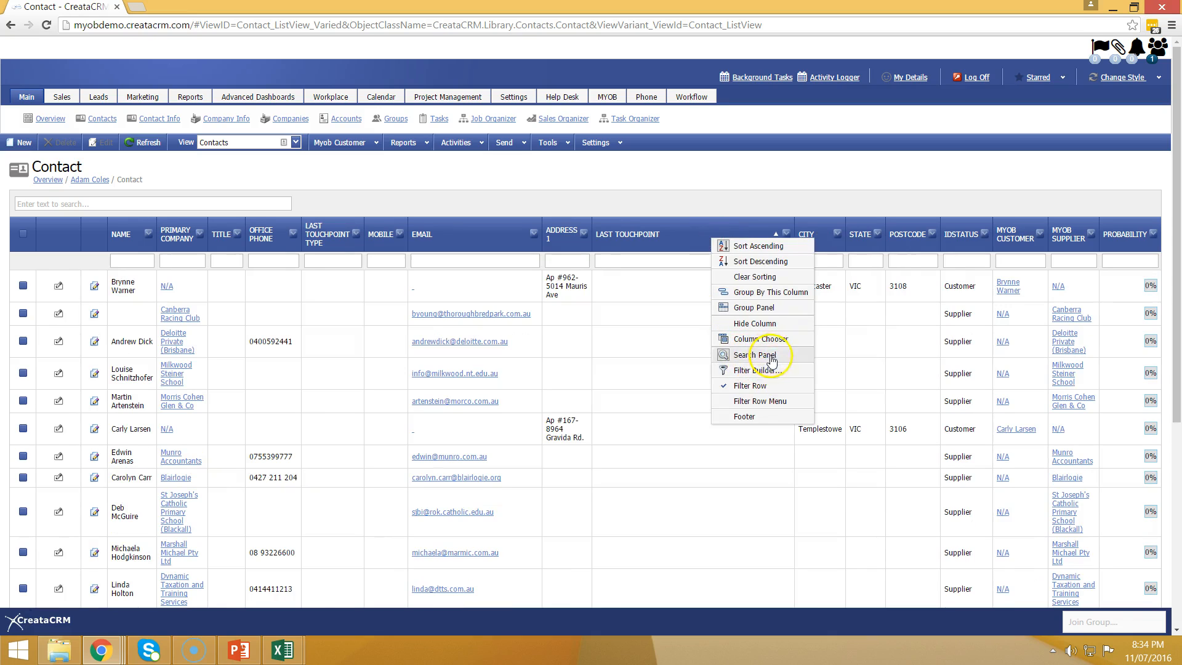
click(782, 340)
scroll(1108, 561, down, 4)
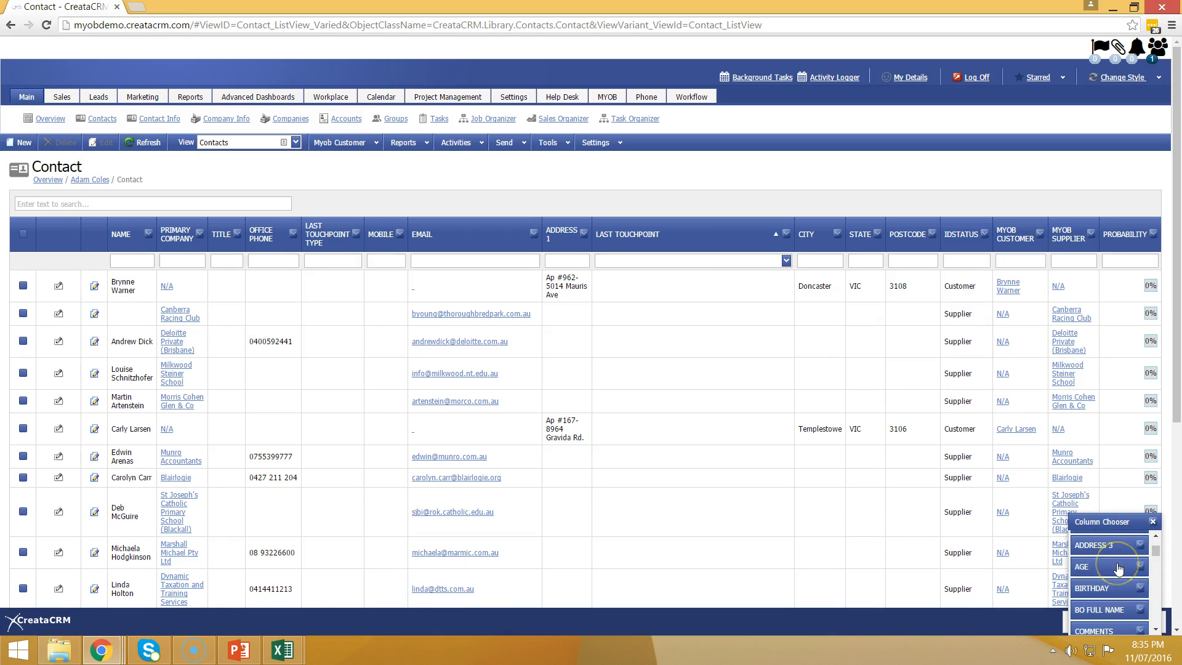
scroll(1121, 585, down, 1)
scroll(1120, 585, up, 1)
scroll(1121, 584, up, 1)
drag(1117, 585, 590, 234)
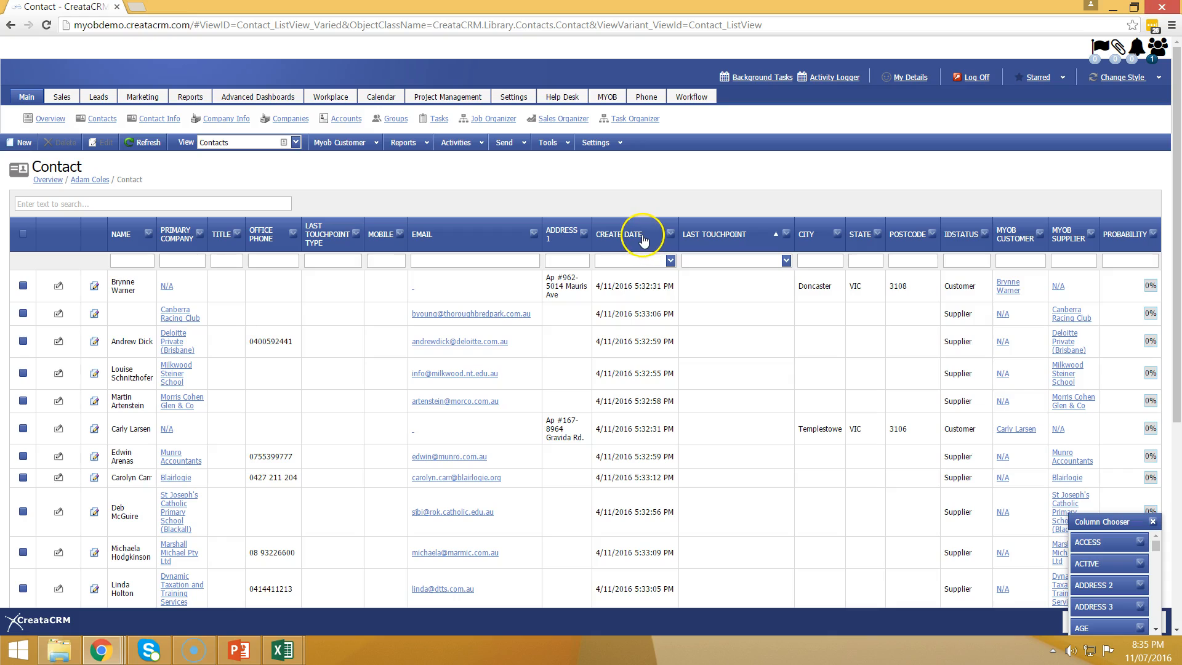
Step: Sort the contacts by Create Date, newest first
click(643, 238)
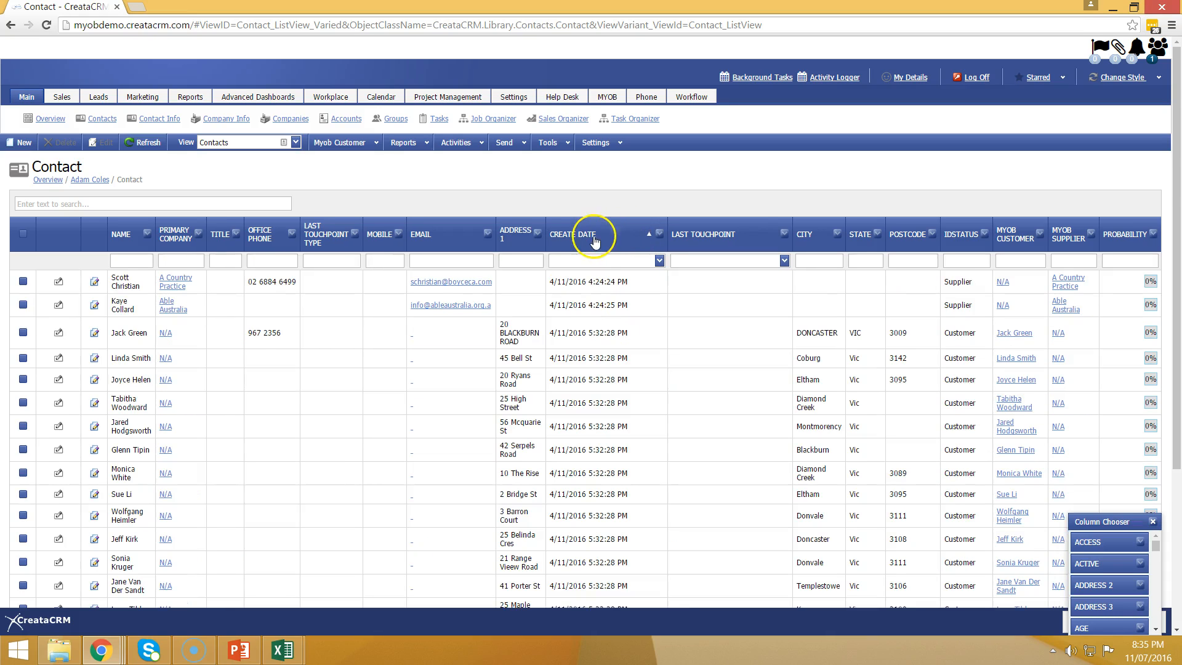
scroll(597, 246, down, 4)
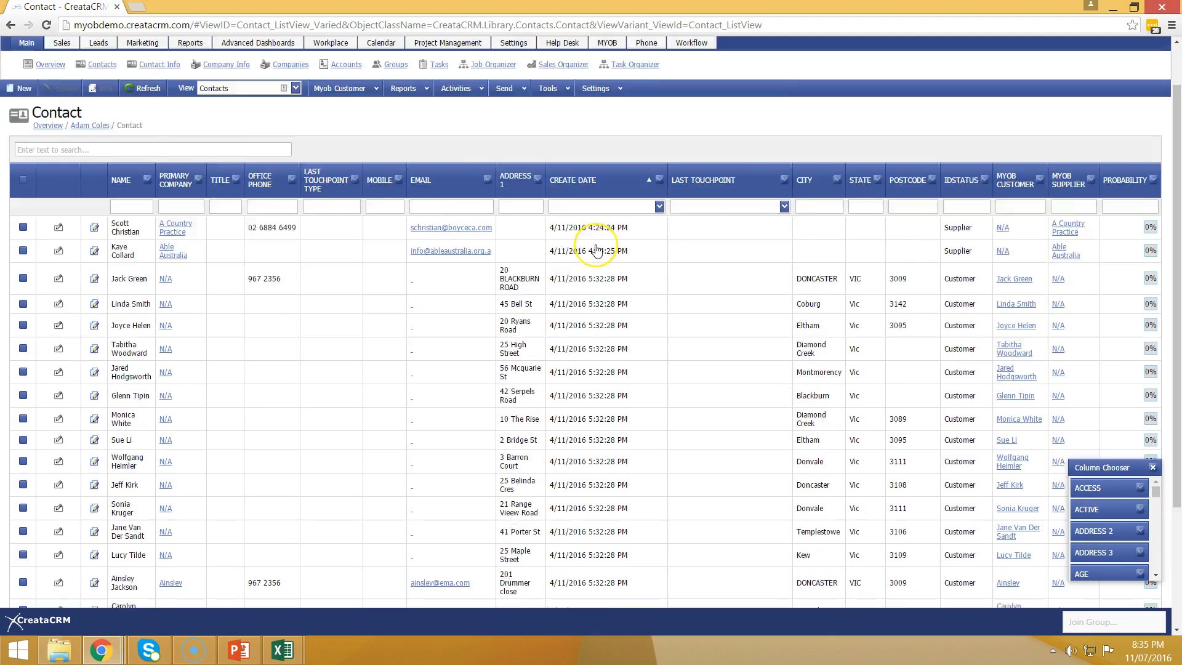
scroll(594, 249, up, 4)
scroll(343, 435, down, 4)
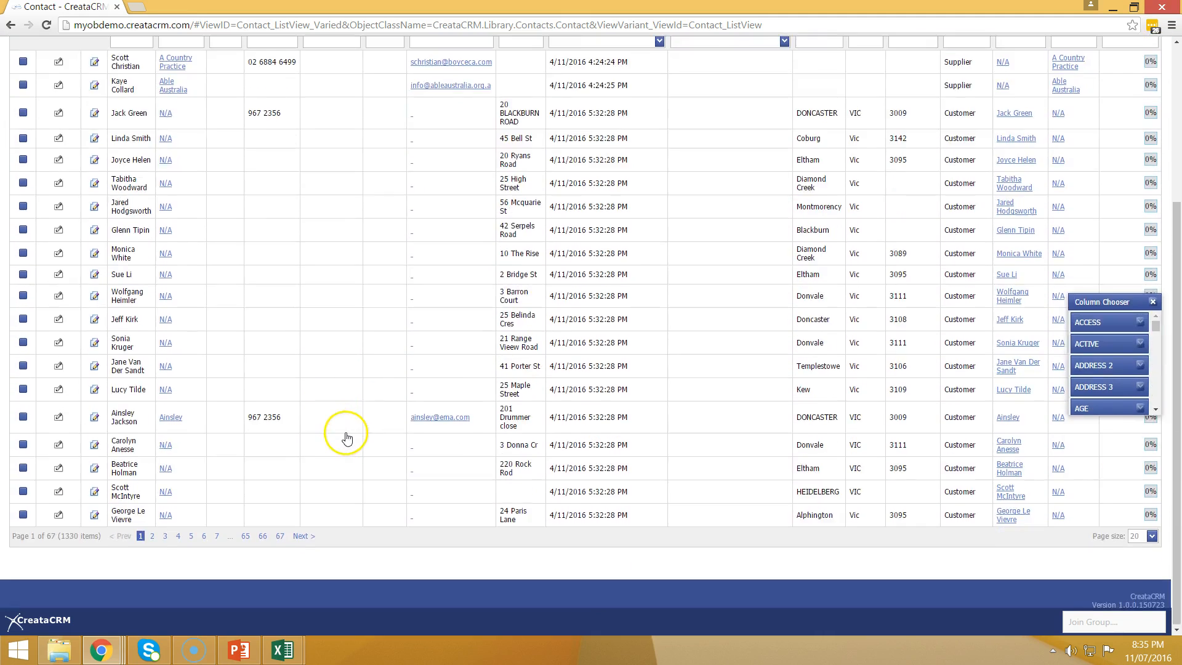
scroll(343, 436, up, 4)
click(600, 237)
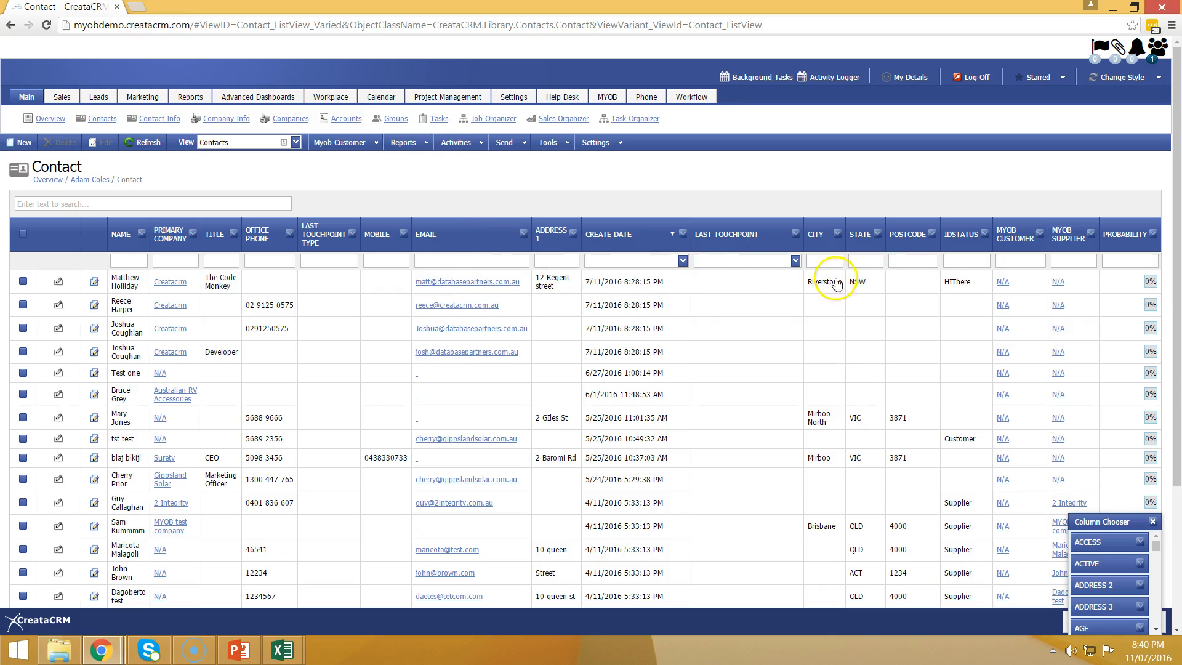
Step: Open the Createacrm company record and review its Referred By value CeBIT 2016 and four linked contacts
click(169, 239)
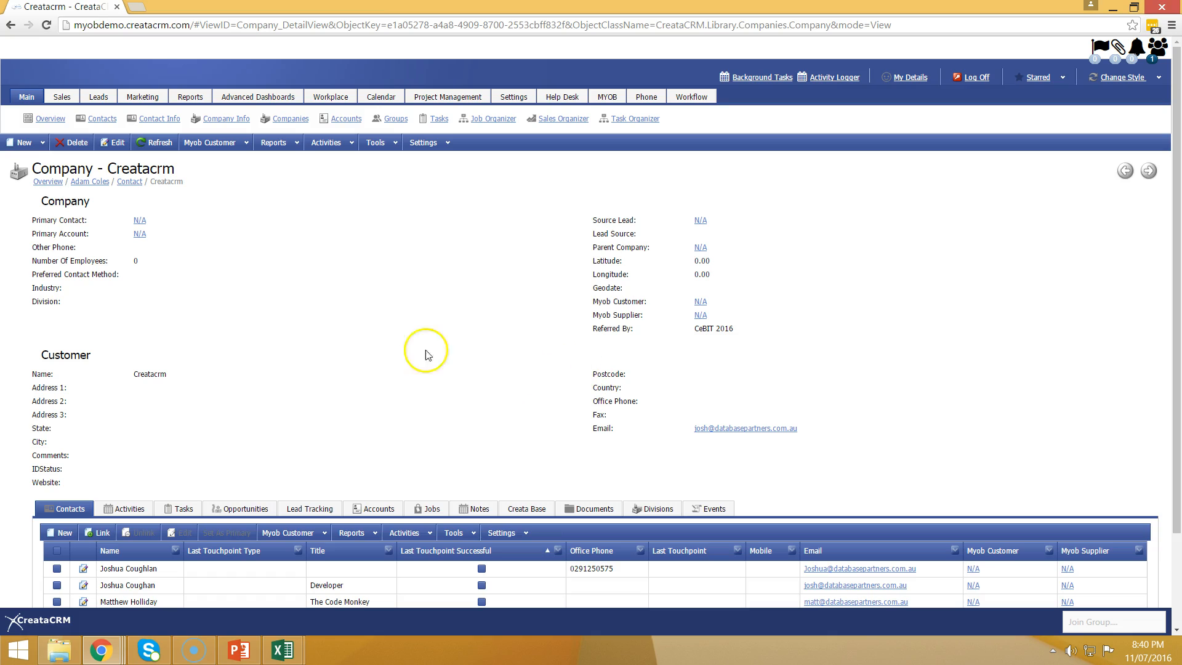
scroll(307, 302, down, 1)
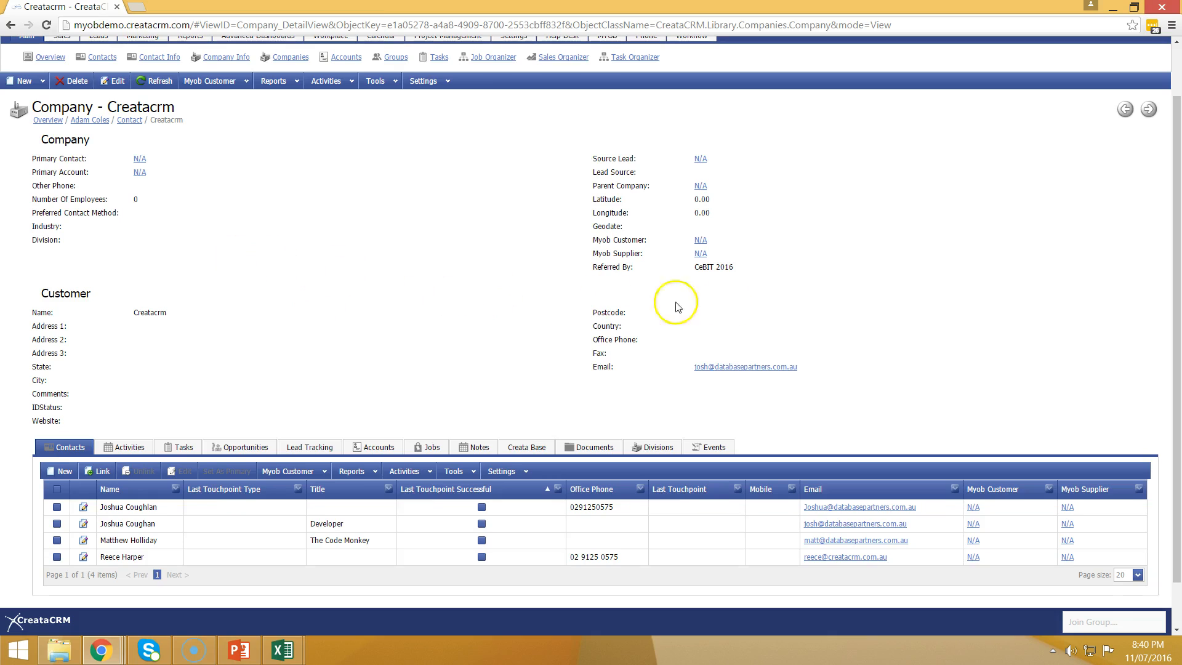
drag(739, 266, 692, 266)
click(845, 328)
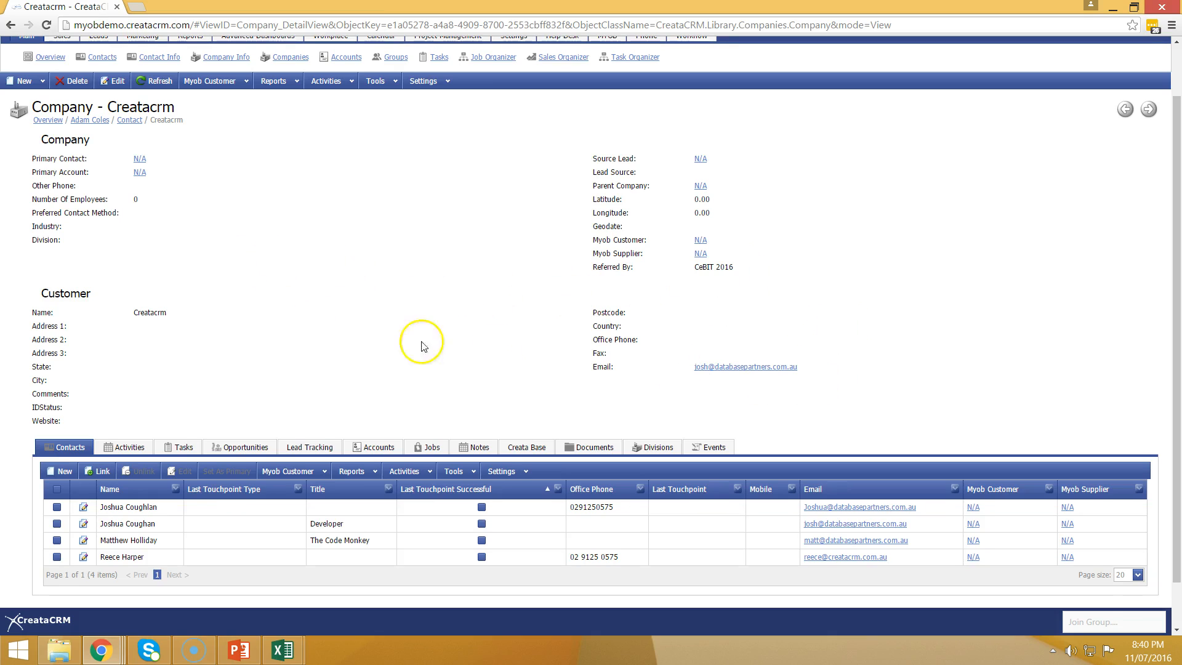
drag(169, 313, 120, 312)
scroll(340, 330, down, 1)
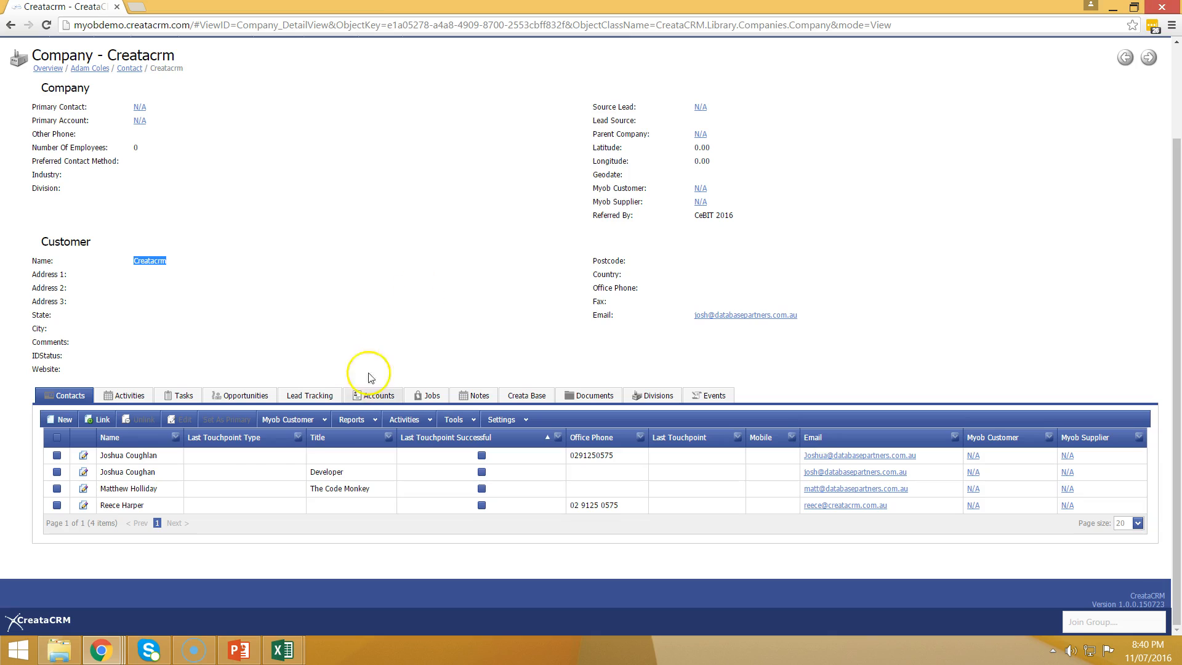
drag(100, 505, 141, 506)
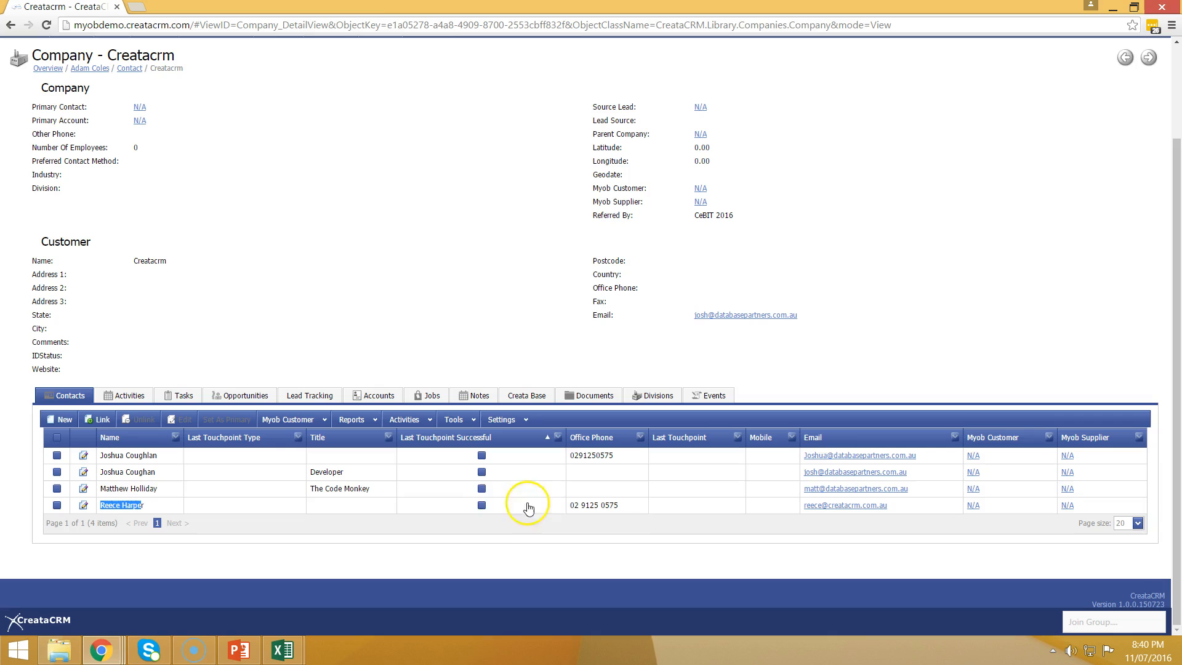
scroll(434, 543, up, 2)
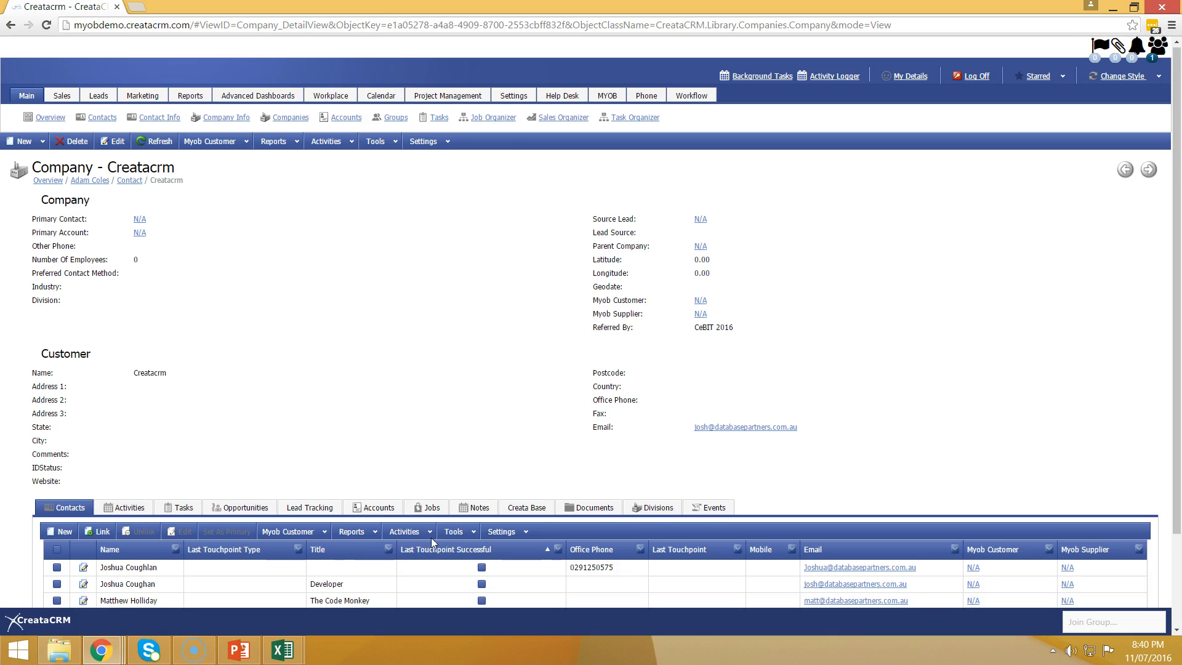